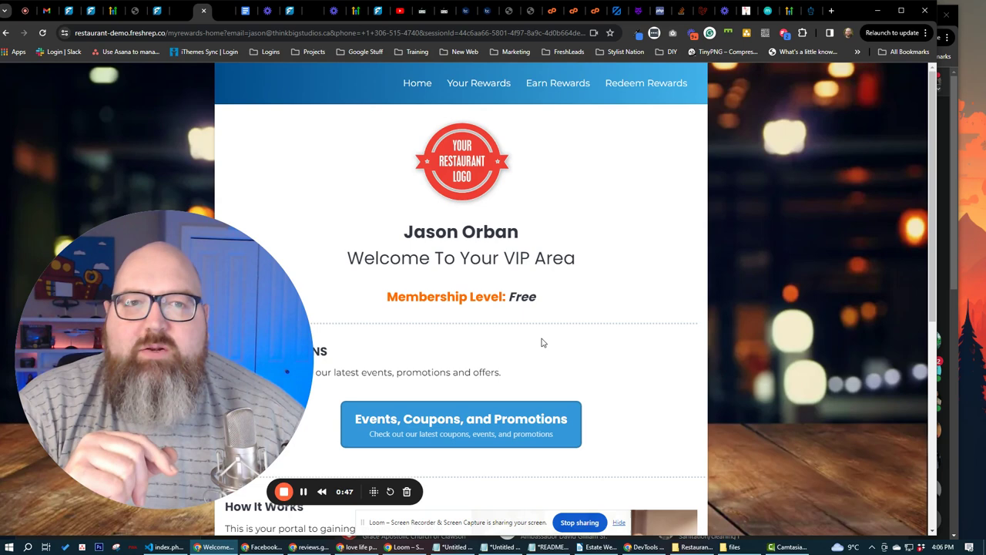
pyautogui.moveTo(220, 334); pyautogui.dragTo(172, 349)
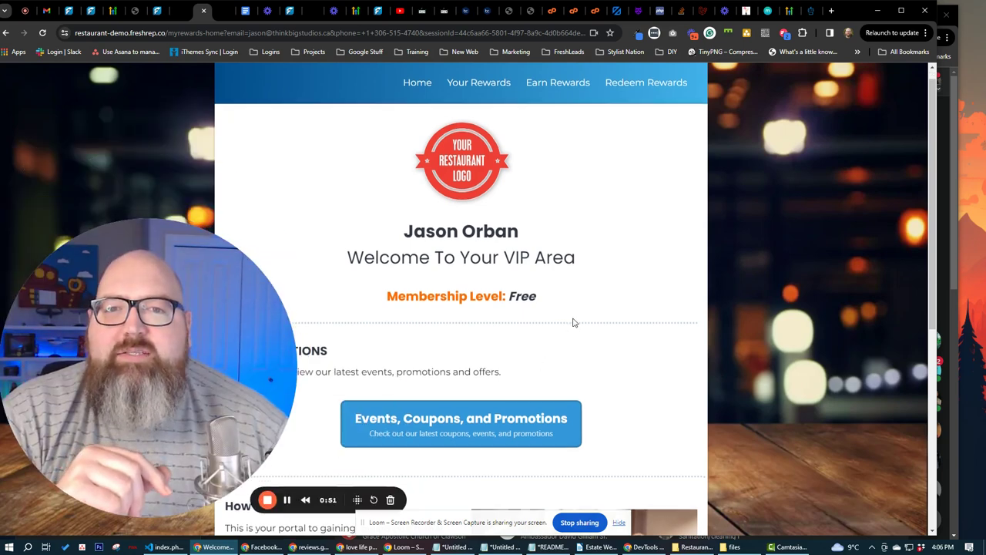
pyautogui.scroll(-5, 573, 322)
pyautogui.scroll(5, 494, 316)
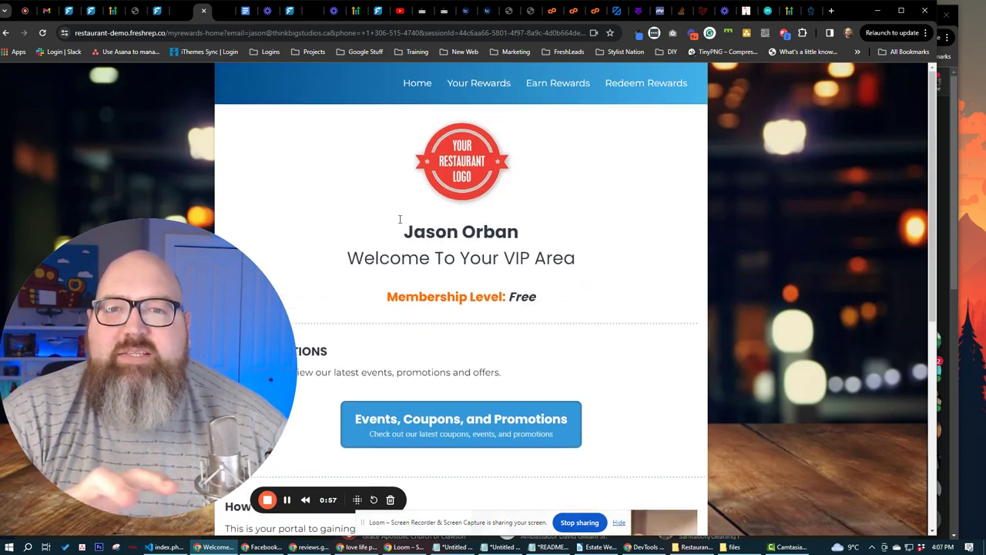
# Open the Your Rewards page and review the point balances and the transaction history
pyautogui.click(479, 83)
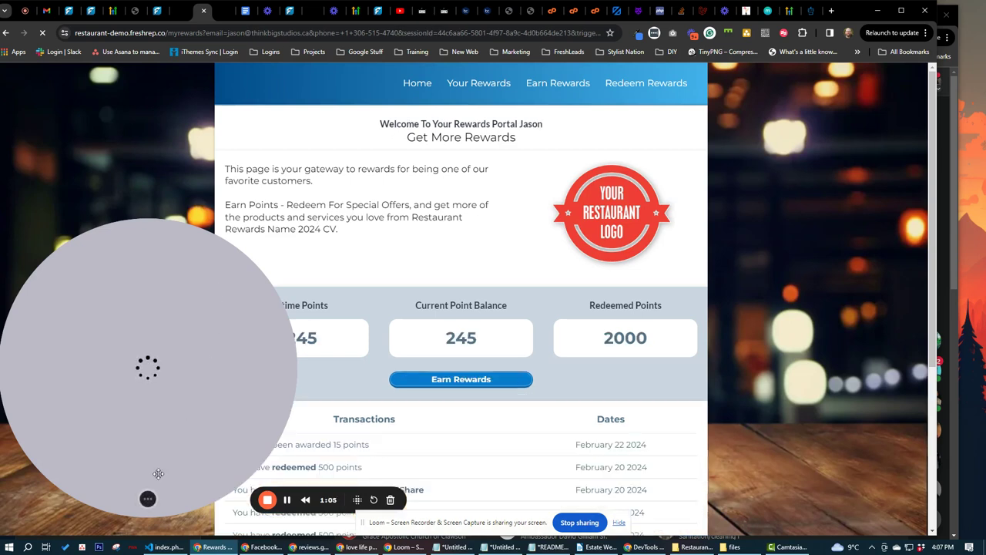
pyautogui.click(144, 500)
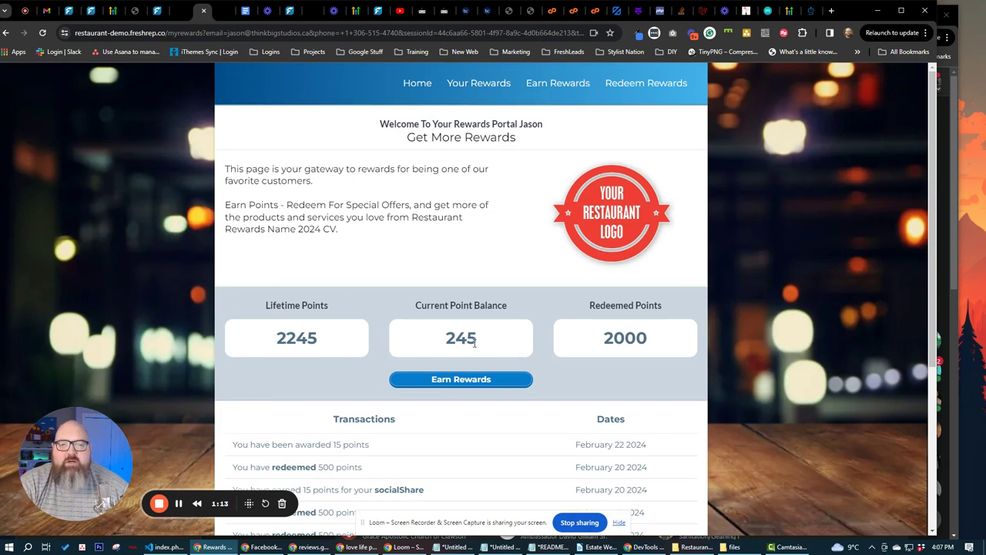
pyautogui.scroll(-3, 440, 278)
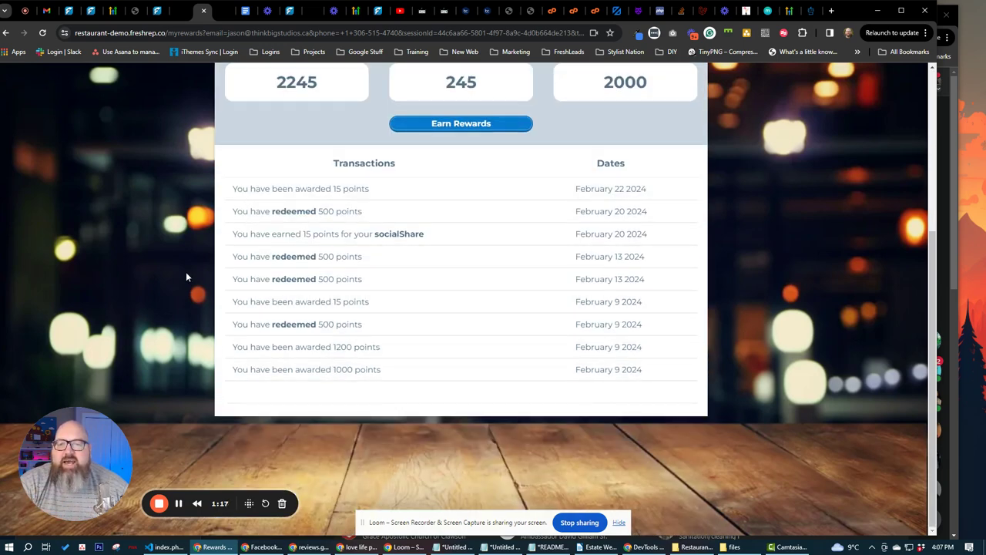
pyautogui.scroll(3, 190, 272)
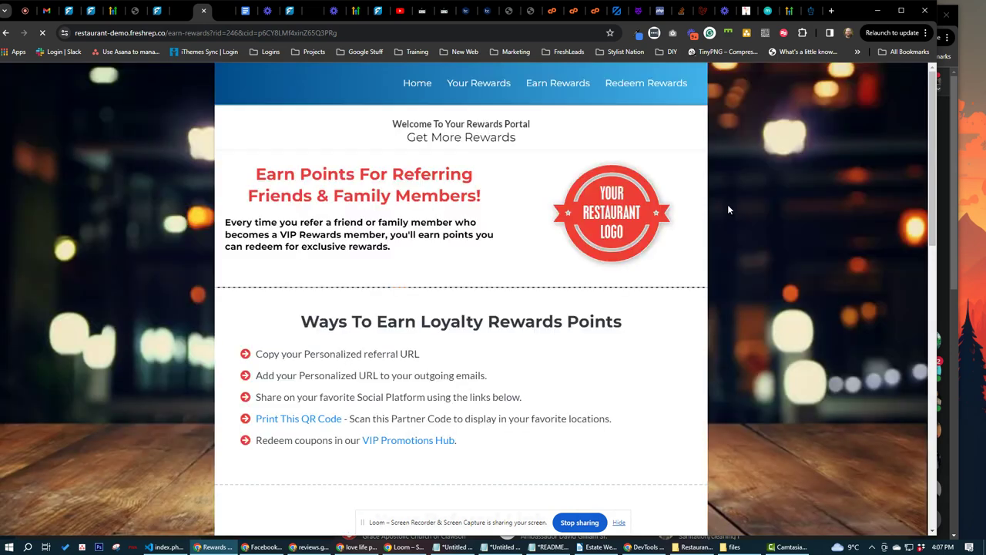
# Review the Earn Rewards page from the ways to earn points through the referral link and QR code to the social sharing section
pyautogui.scroll(-1, 732, 208)
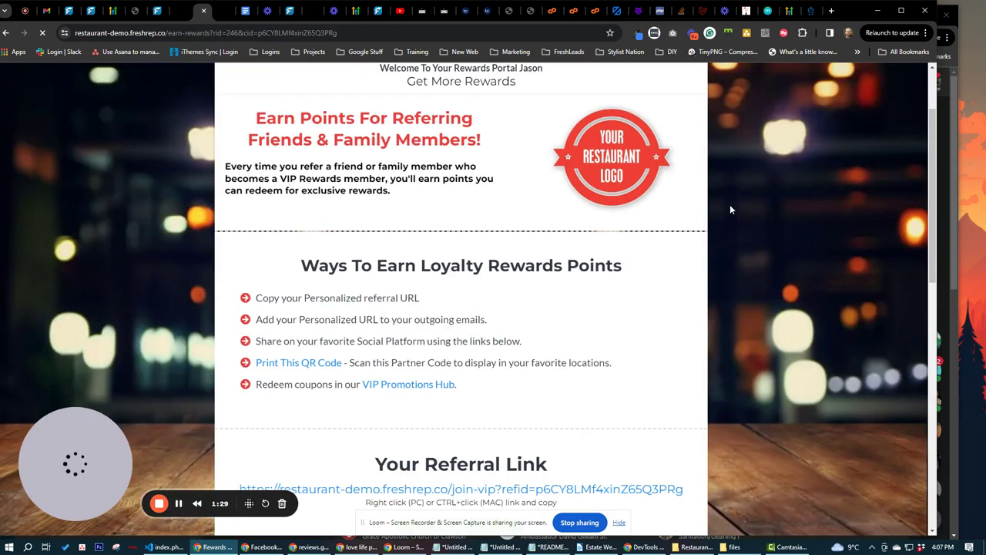
pyautogui.scroll(-3, 732, 209)
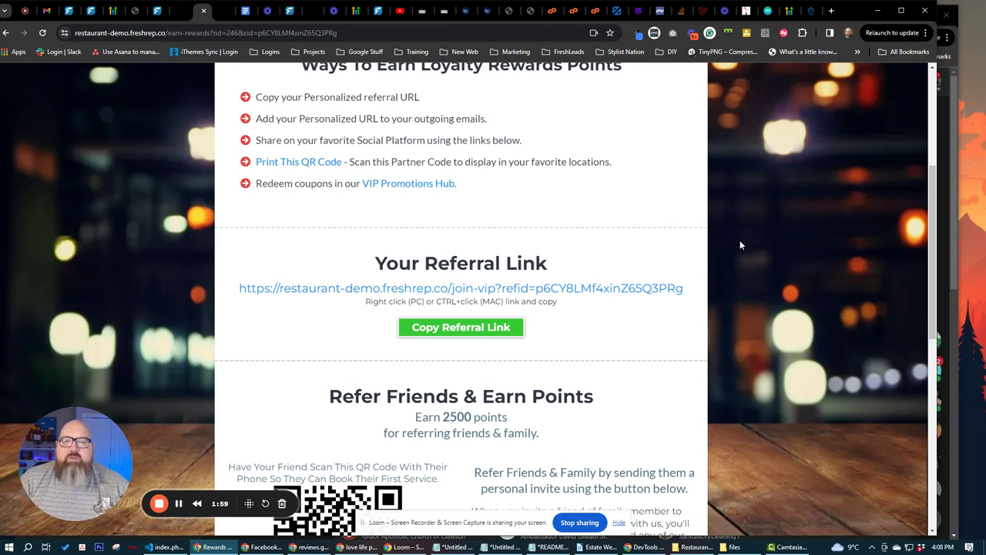
pyautogui.scroll(-3, 740, 245)
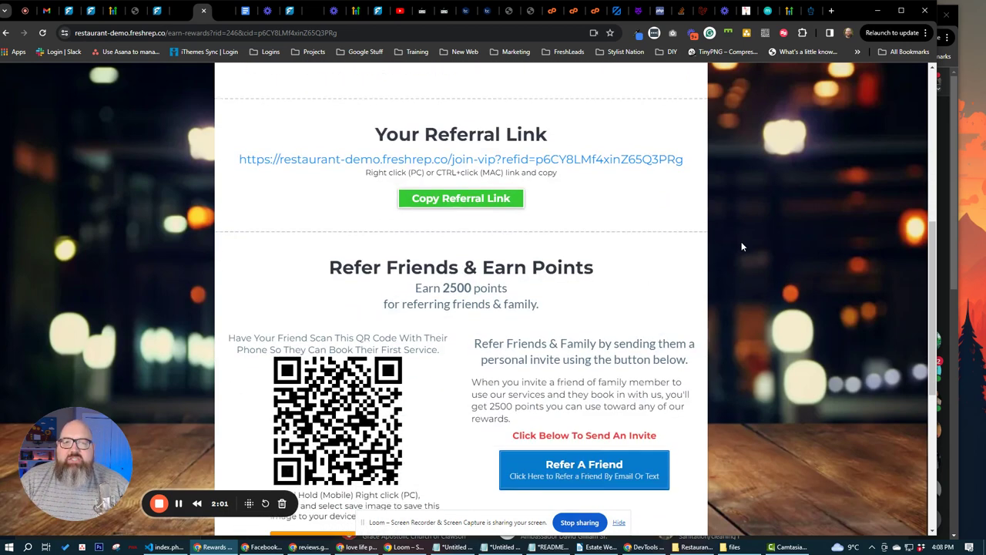
pyautogui.scroll(-2, 742, 247)
pyautogui.scroll(-3, 742, 247)
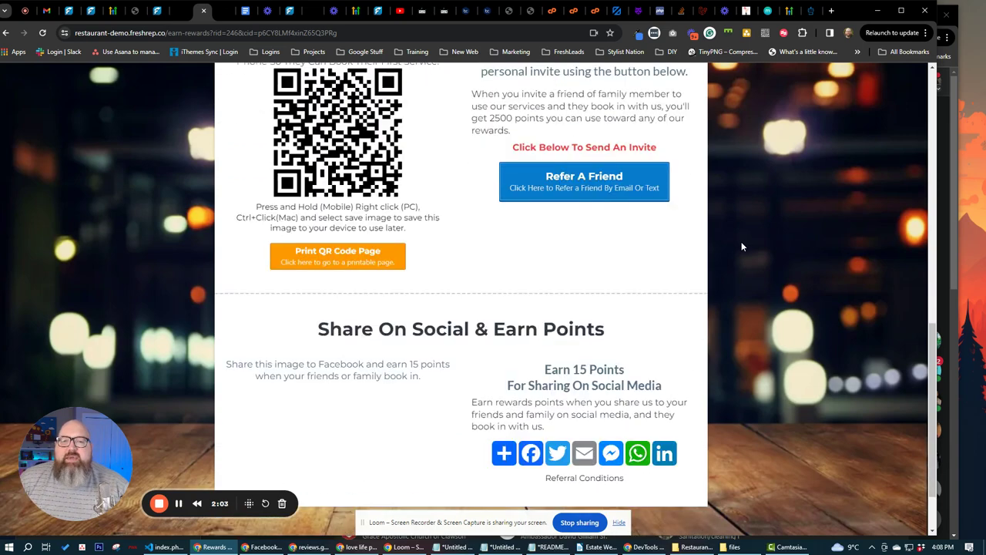
pyautogui.scroll(-1, 741, 246)
pyautogui.scroll(1, 726, 300)
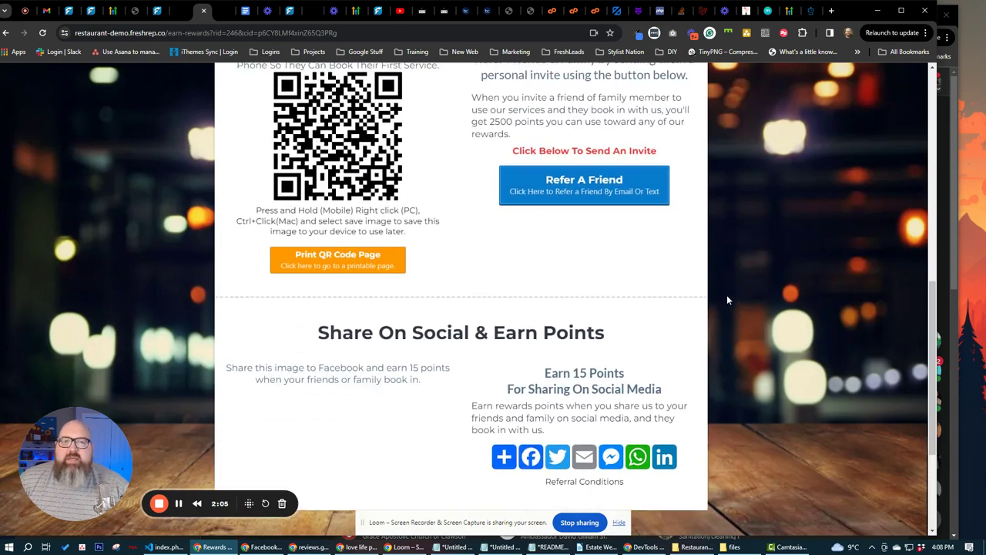
pyautogui.scroll(10, 728, 300)
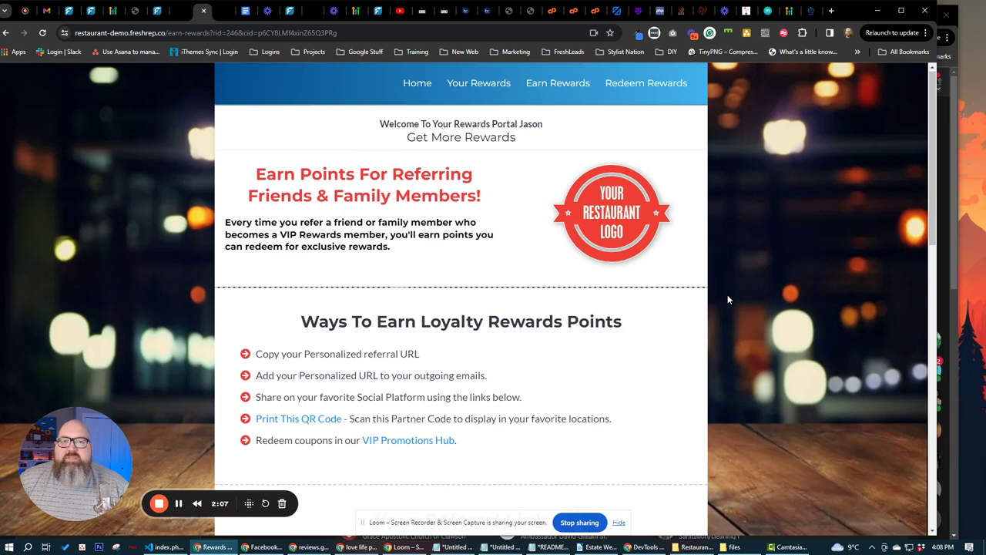
# Open the Redeem Rewards page and look over the available rewards and the points each one costs
pyautogui.click(633, 87)
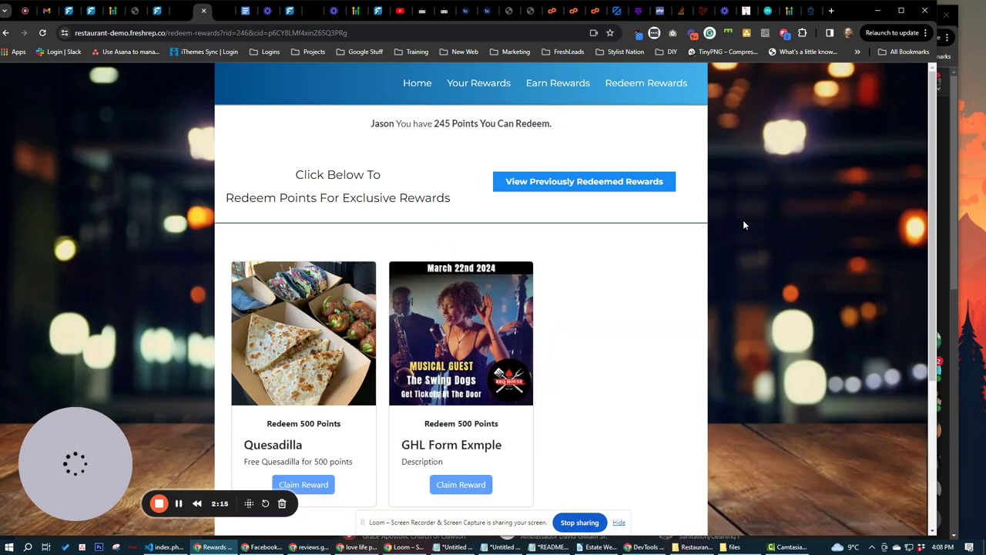
pyautogui.scroll(-2, 742, 231)
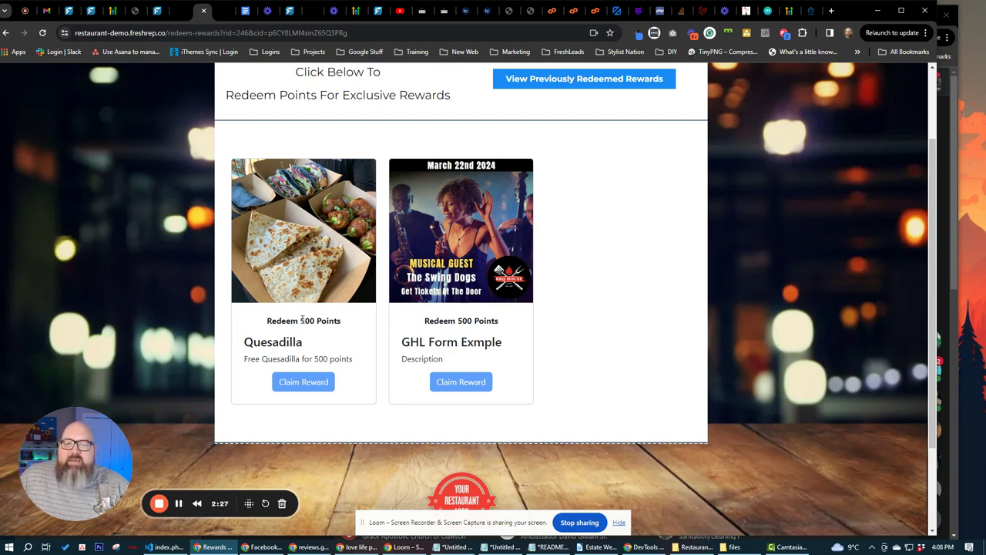
pyautogui.moveTo(299, 321); pyautogui.dragTo(312, 322)
pyautogui.click(357, 355)
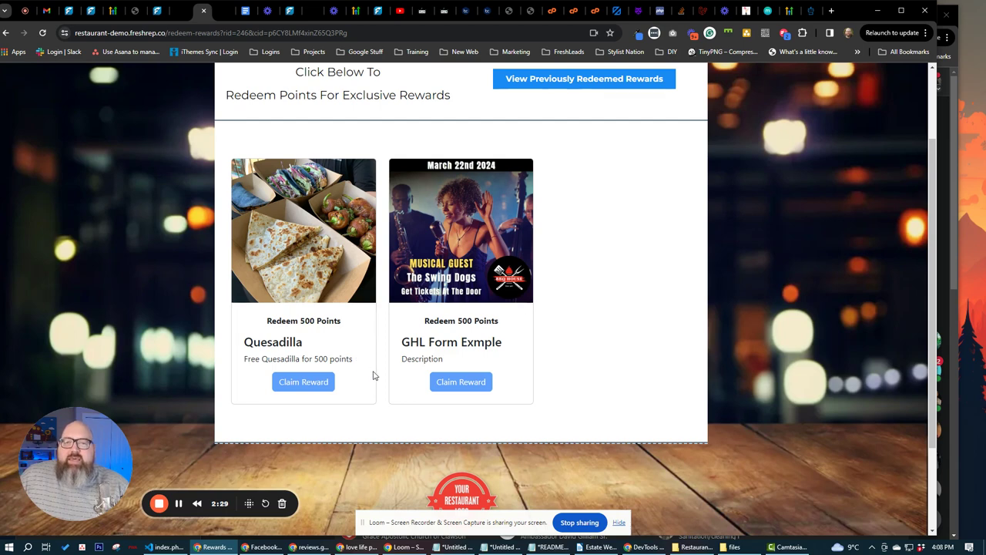
pyautogui.scroll(1, 375, 375)
pyautogui.scroll(1, 382, 347)
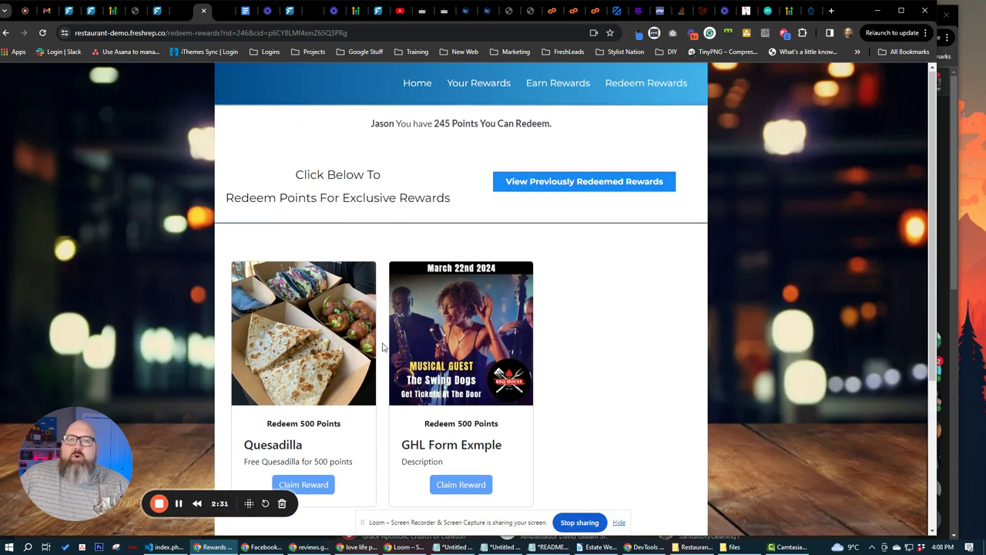
# Return to the portal's home page and open Events, Coupons, and Promotions to review the current offers
pyautogui.click(425, 83)
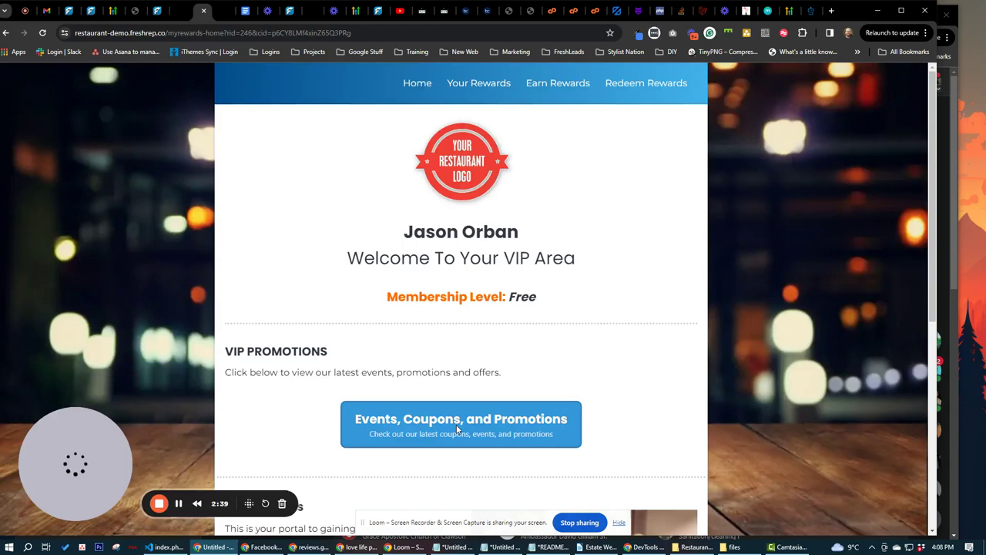
pyautogui.click(458, 429)
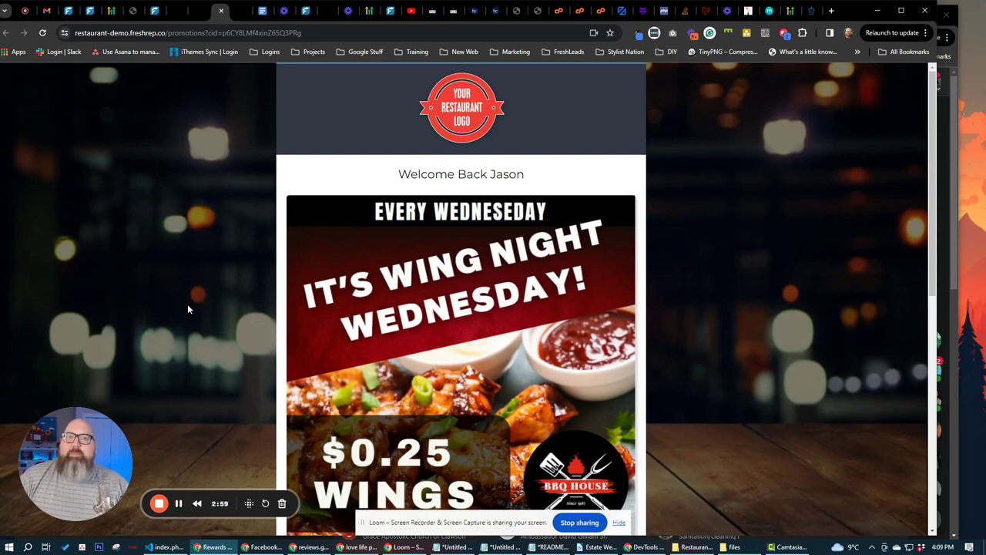
pyautogui.scroll(-1, 195, 295)
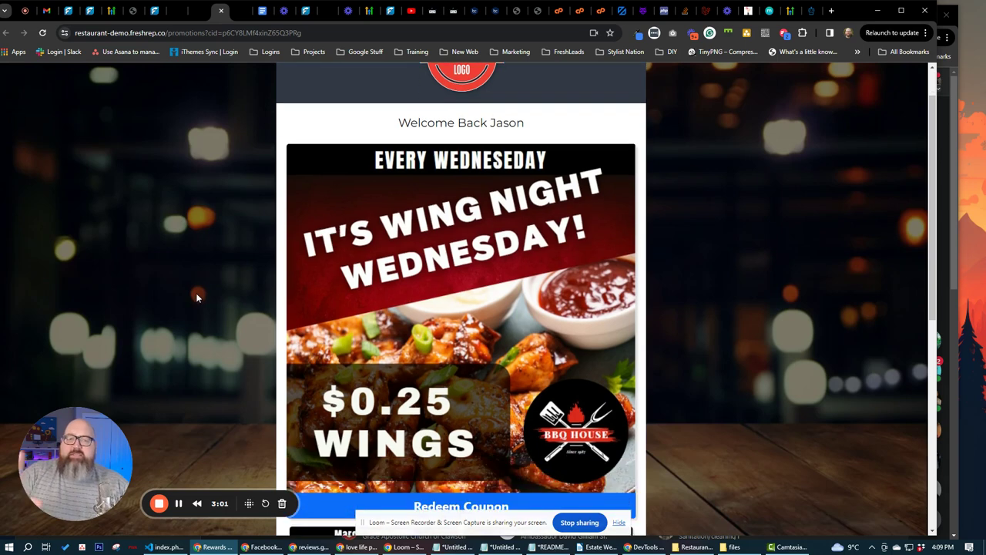
pyautogui.scroll(-4, 205, 295)
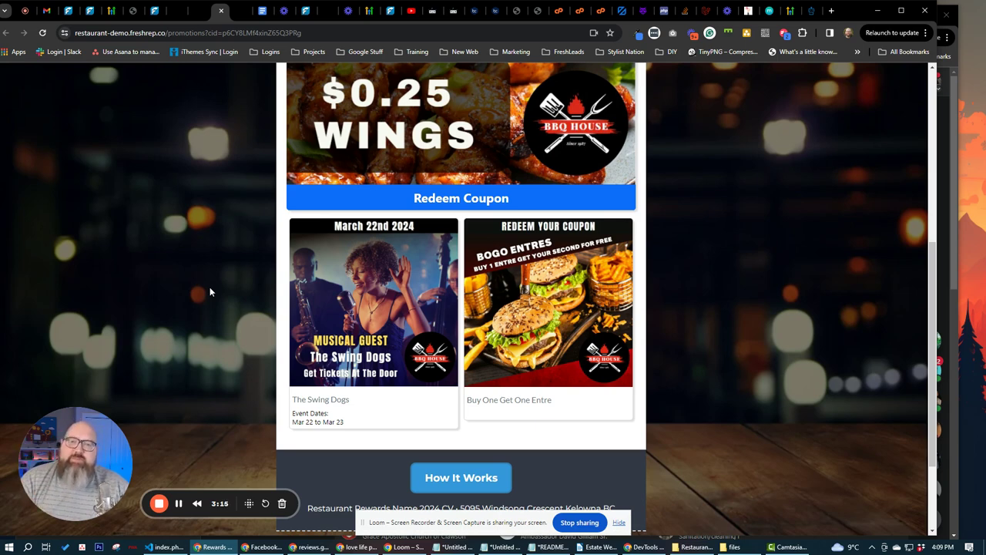
pyautogui.scroll(3, 243, 278)
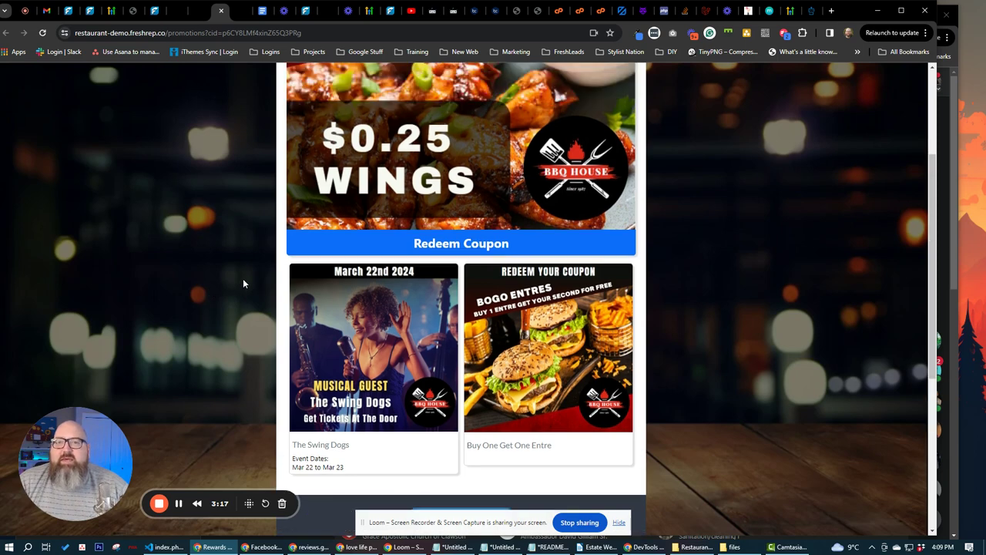
# Switch to the FreshLeads restaurant account and open its Rewards Leaderboard
pyautogui.click(153, 12)
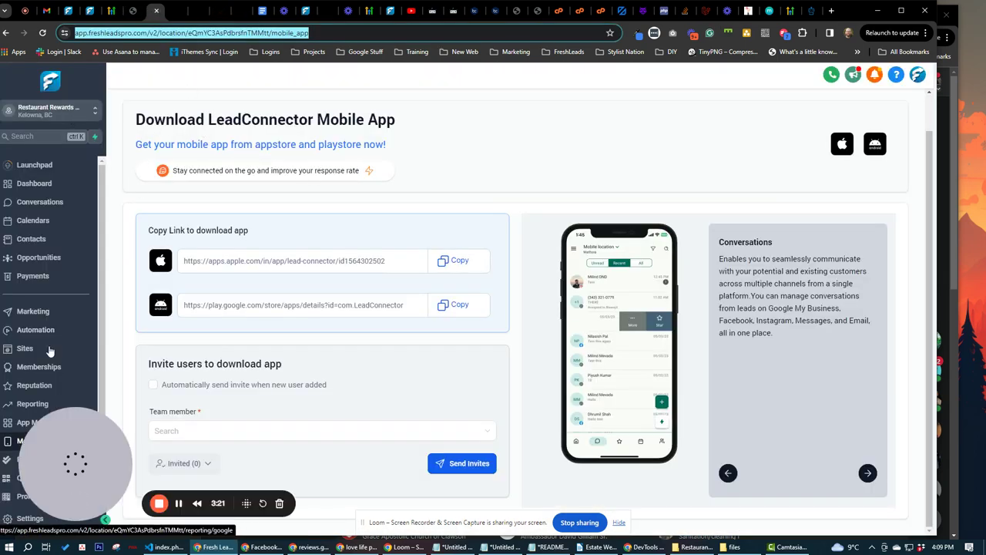
pyautogui.moveTo(34, 441); pyautogui.dragTo(139, 434)
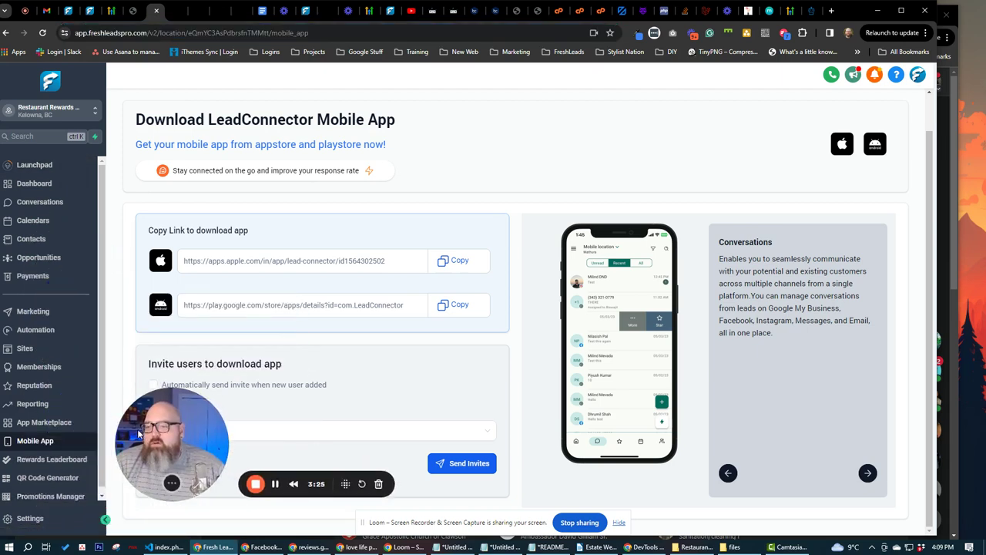
pyautogui.click(40, 459)
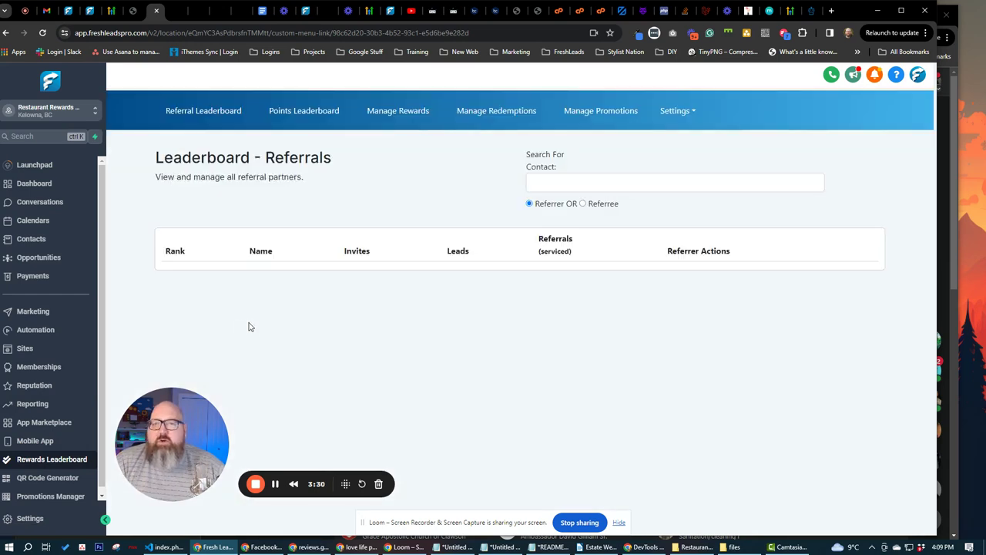
# Go through the points leaderboard, reward management and reward redemptions pages
pyautogui.click(295, 114)
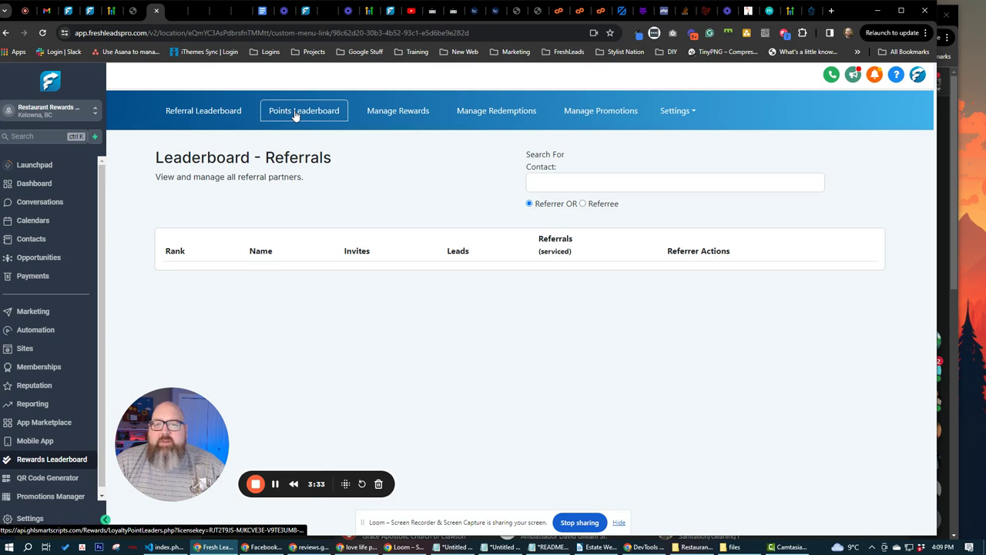
pyautogui.click(393, 116)
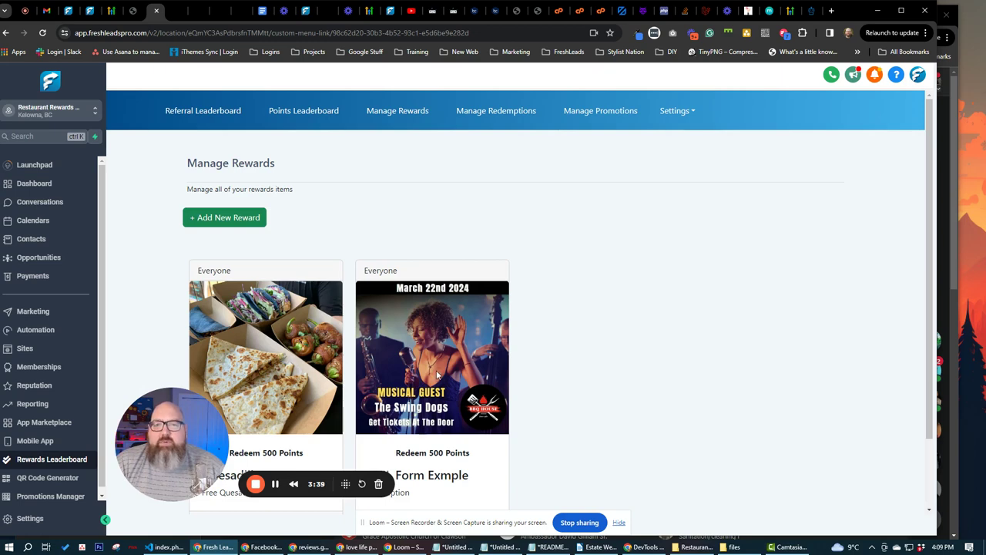
pyautogui.click(495, 113)
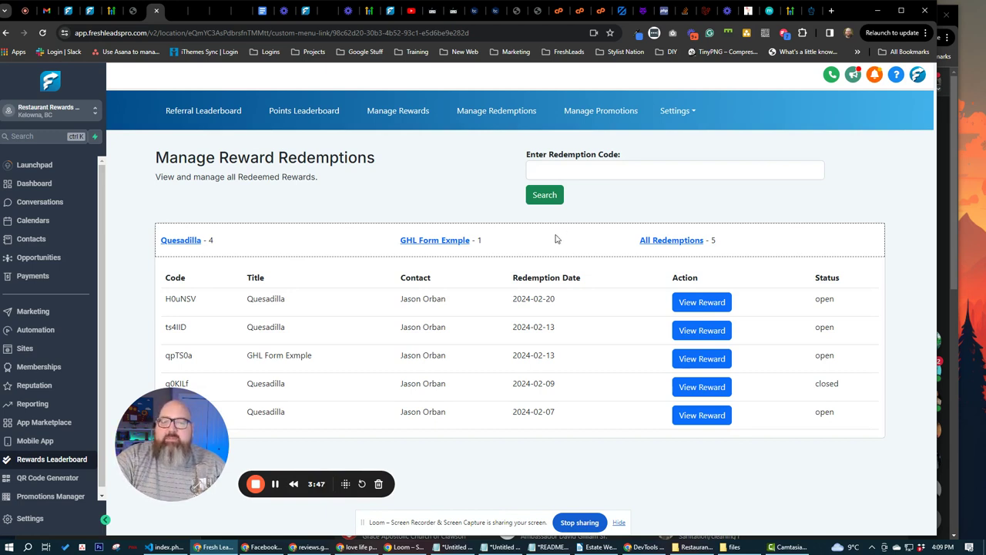
# Open the promotions management page and review the list of promotions
pyautogui.click(603, 113)
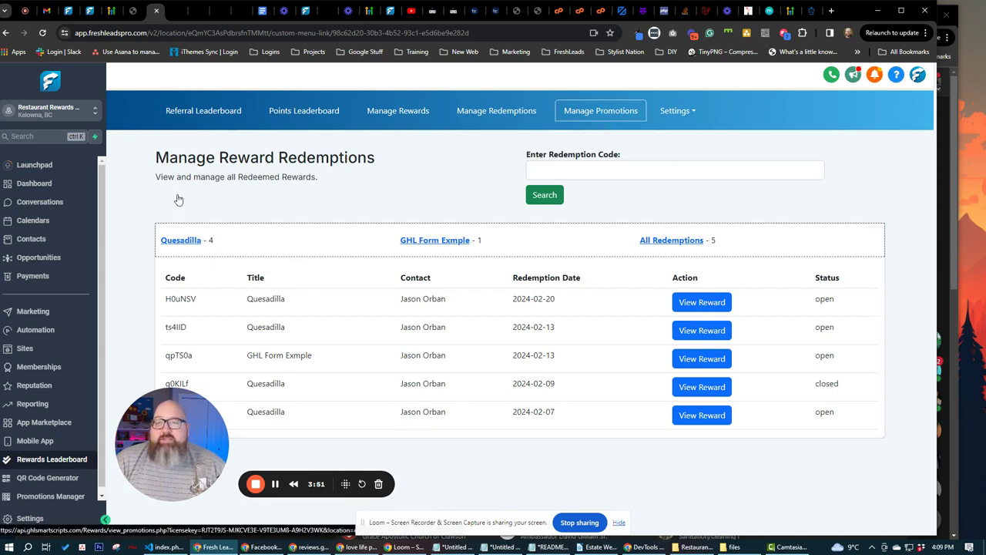
pyautogui.scroll(-2, 160, 225)
pyautogui.scroll(-4, 162, 228)
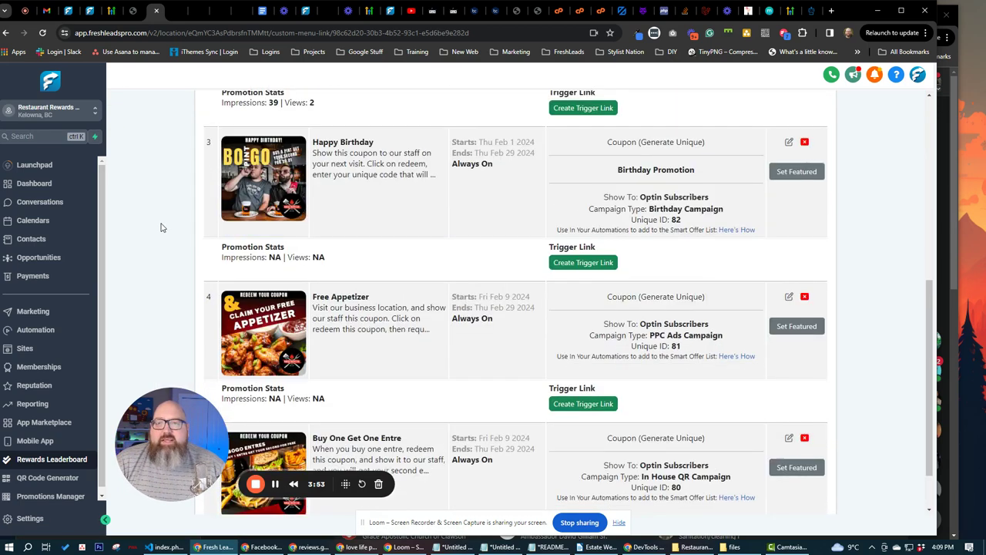
pyautogui.scroll(5, 161, 227)
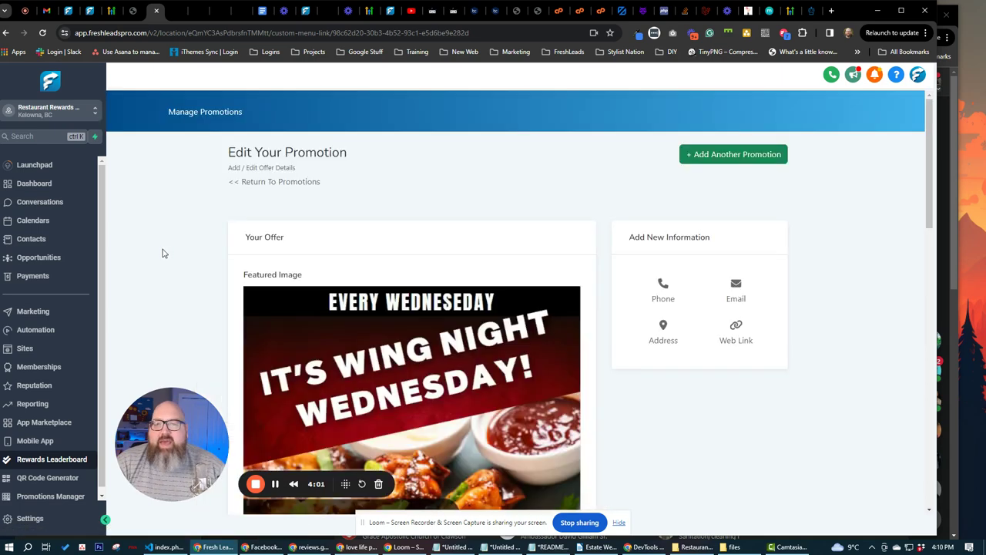
# In the Wednesday Wing Night promotion, limit visibility to subscribers who claimed the offer via opt-in and view the specialty campaign types
pyautogui.scroll(-5, 162, 252)
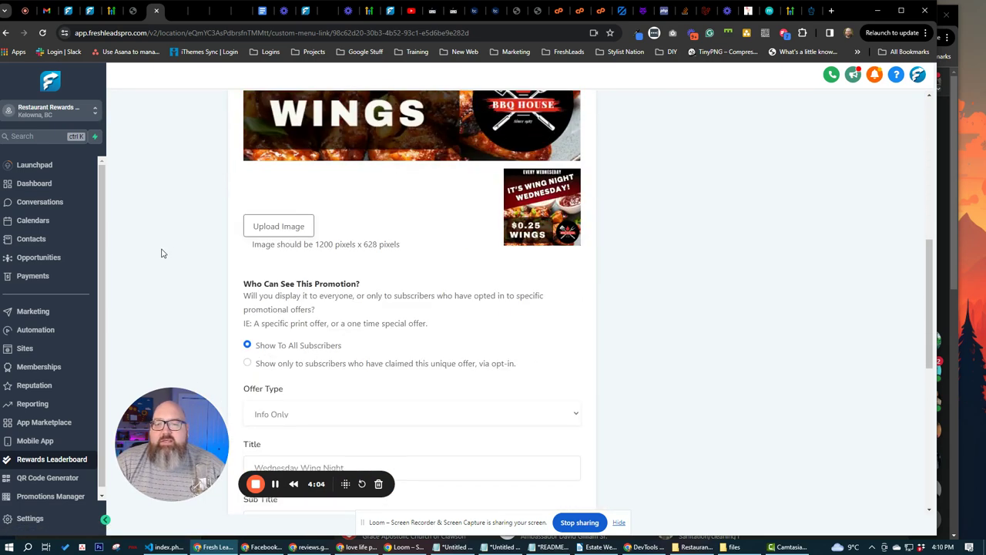
pyautogui.scroll(-2, 162, 253)
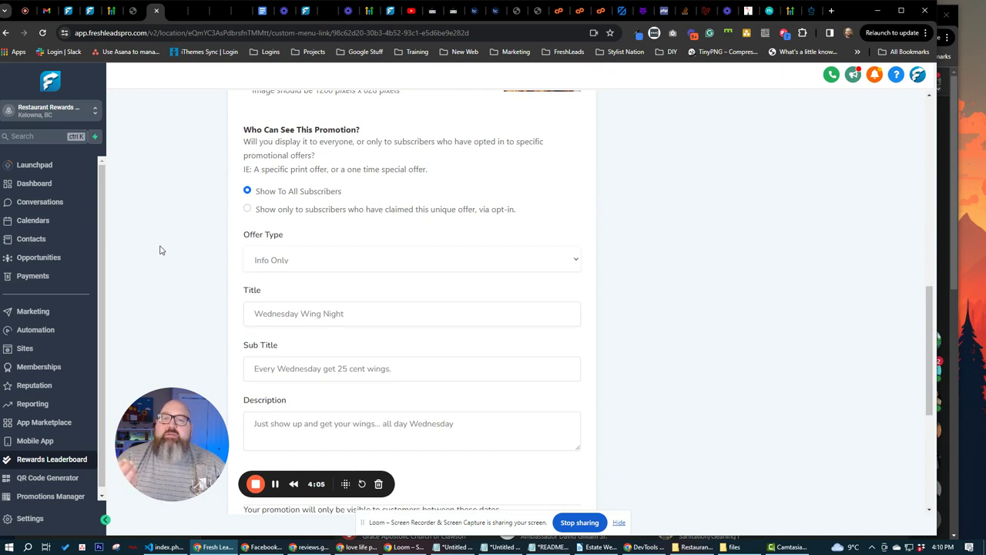
pyautogui.click(247, 208)
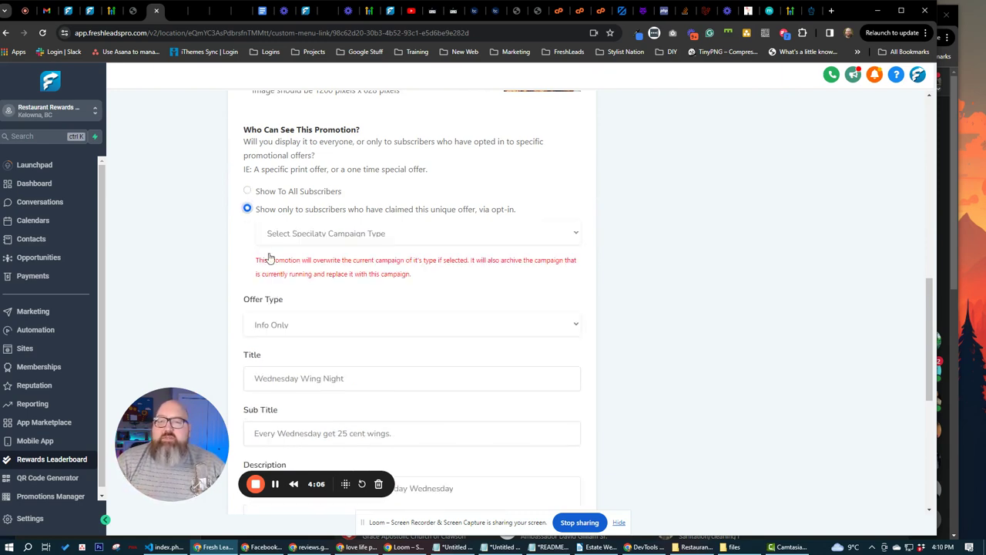
pyautogui.click(315, 239)
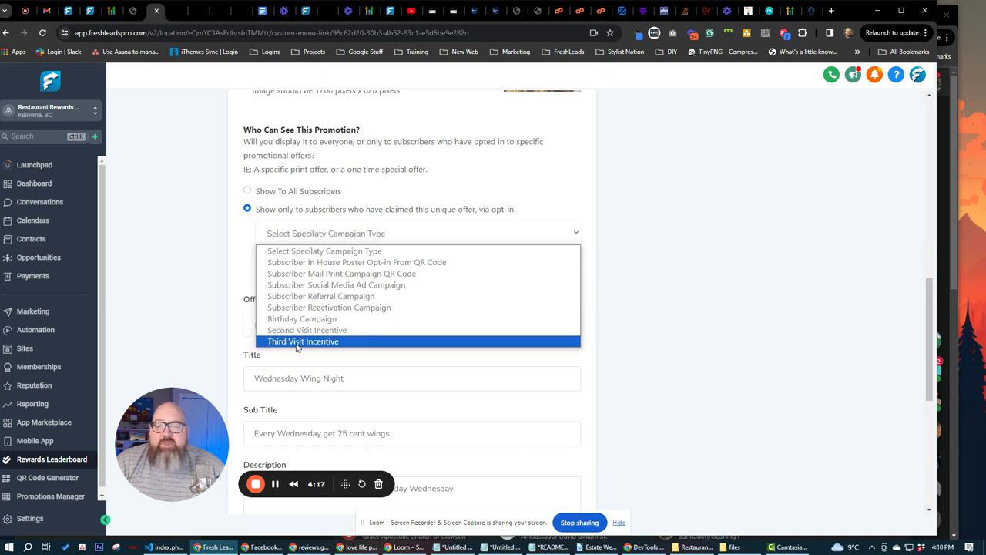
pyautogui.click(196, 280)
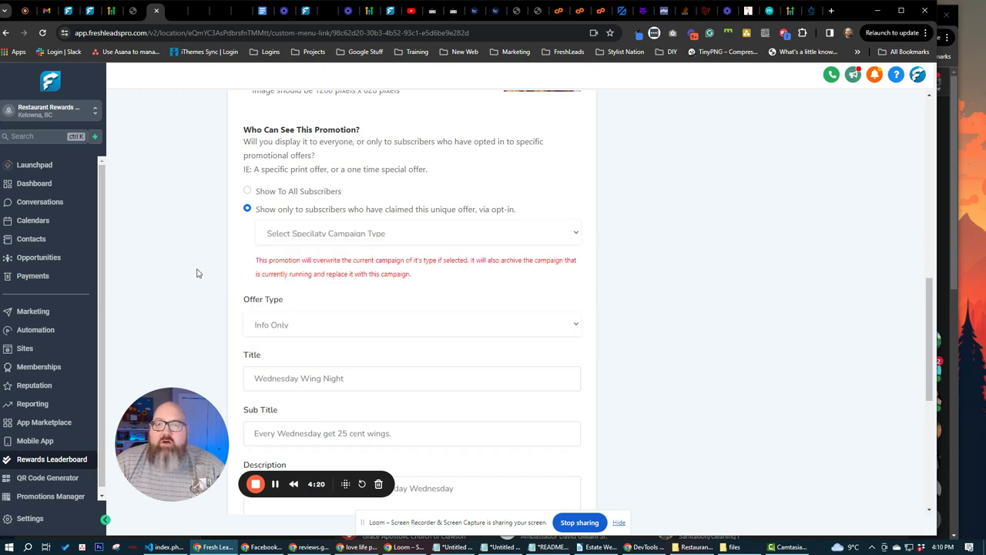
# Review the specialty campaign types and the remaining Wednesday Wing Night fields, including description, live dates and trigger link option
pyautogui.click(288, 229)
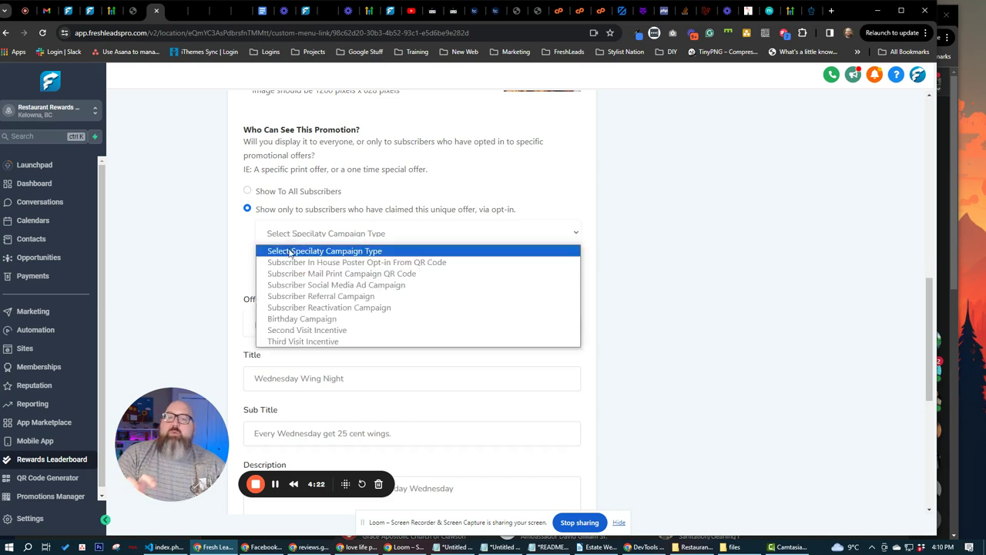
pyautogui.click(215, 246)
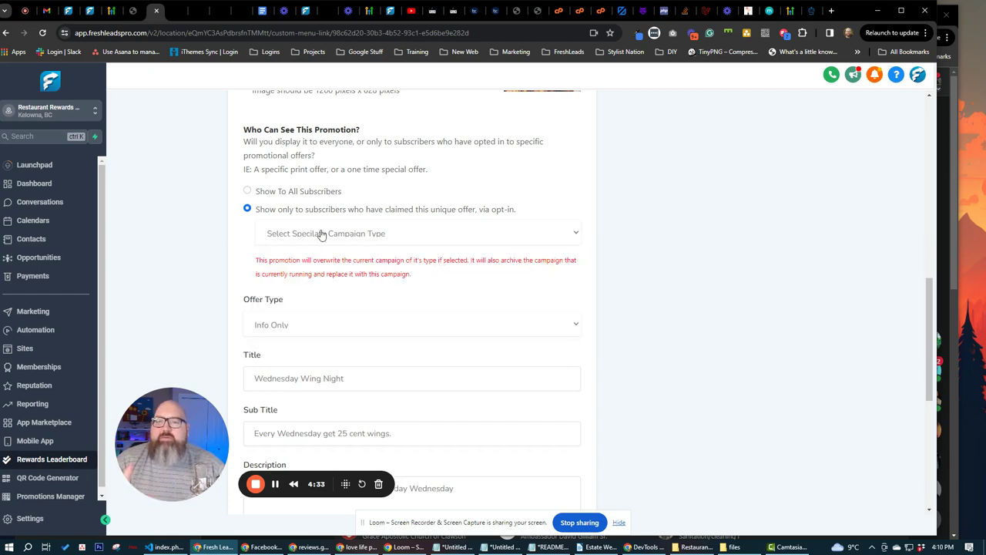
pyautogui.scroll(-2, 195, 248)
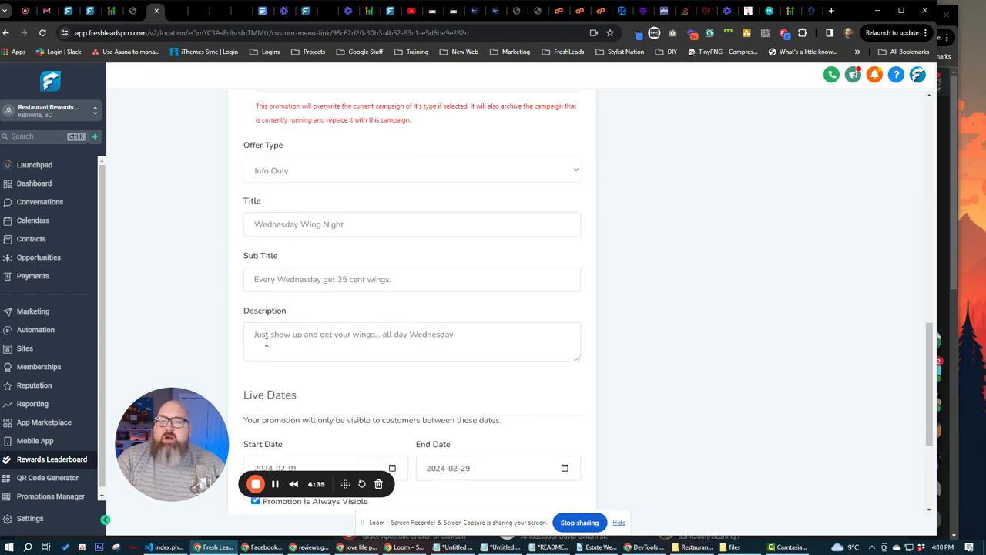
pyautogui.scroll(-3, 191, 273)
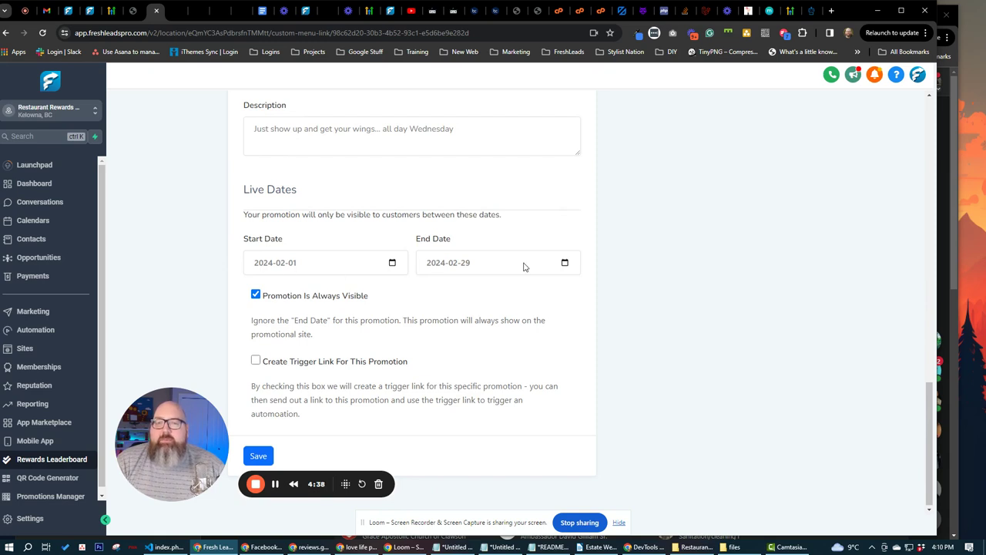
pyautogui.scroll(5, 196, 272)
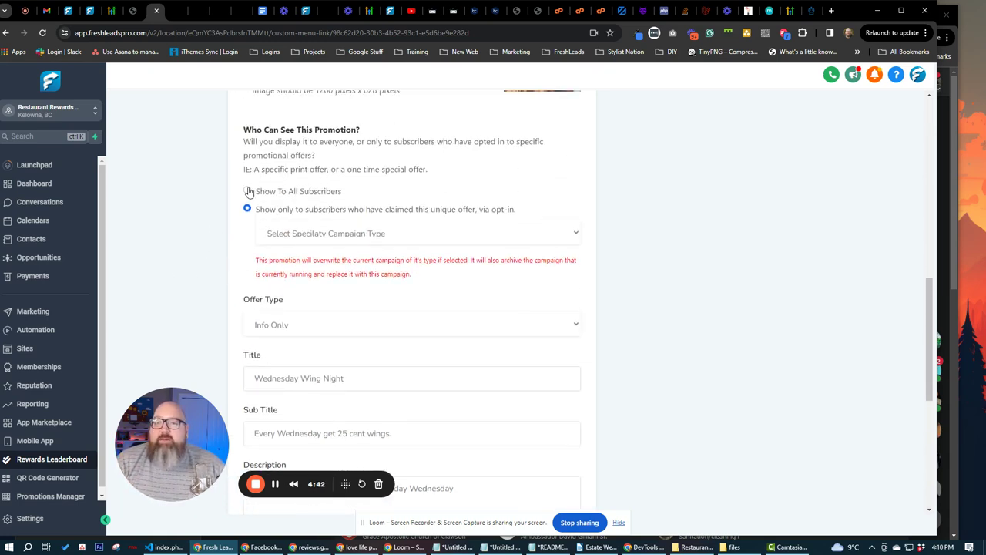
# Compare the opt-in-only campaign types once more and set the promotion's visibility to Show To All Subscribers
pyautogui.click(247, 191)
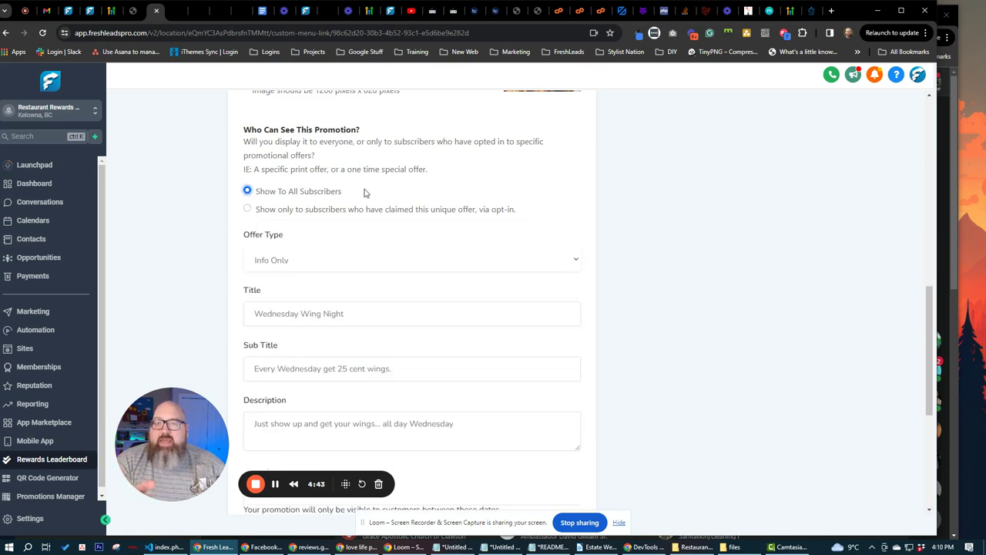
pyautogui.click(264, 211)
pyautogui.click(323, 232)
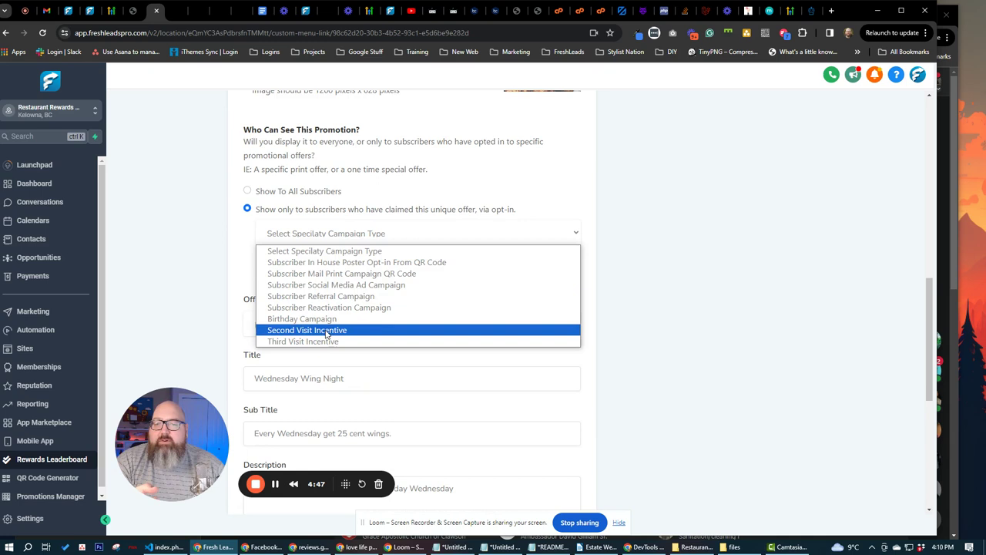
pyautogui.click(312, 234)
pyautogui.click(304, 194)
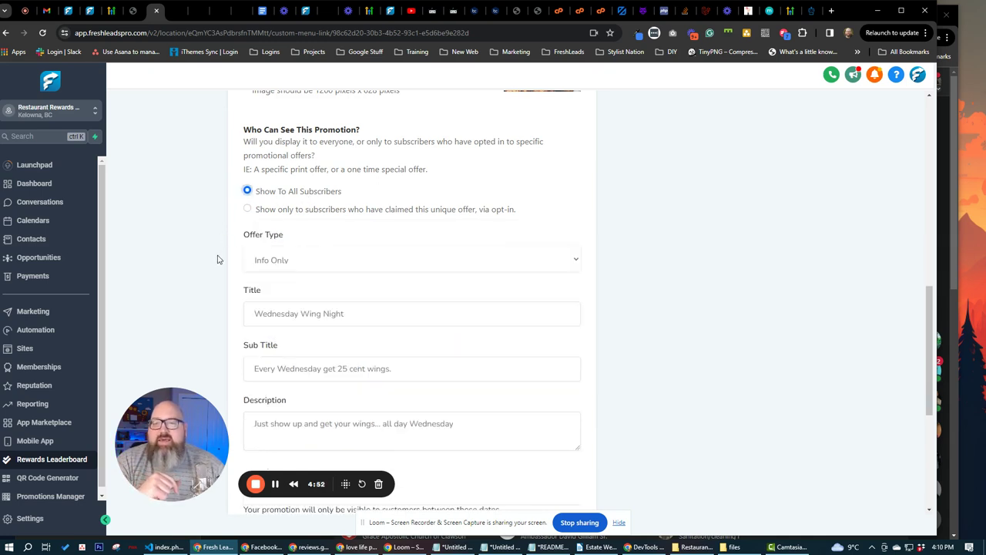
# View the offer types available for the promotion and look over the whole edit form, from featured image to live dates
pyautogui.click(289, 261)
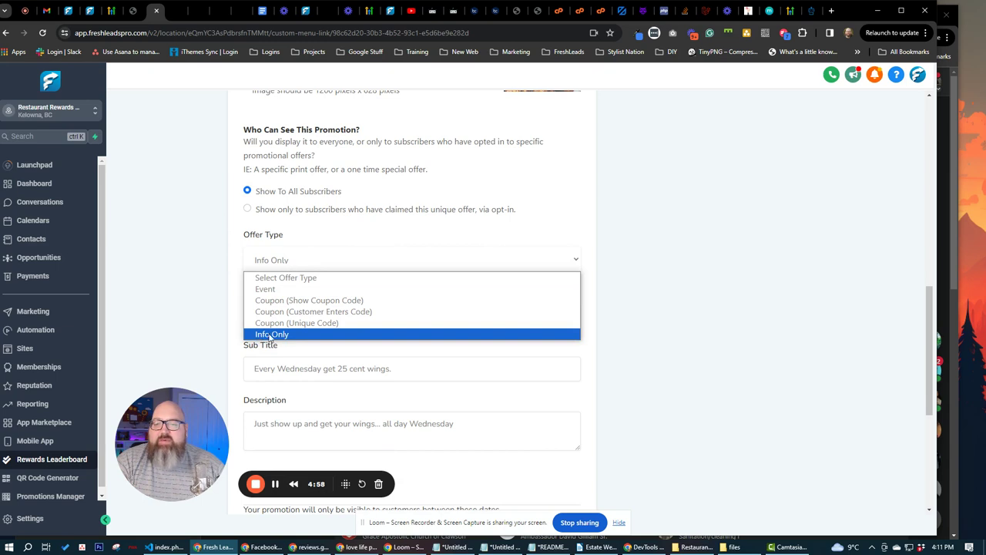
pyautogui.click(204, 298)
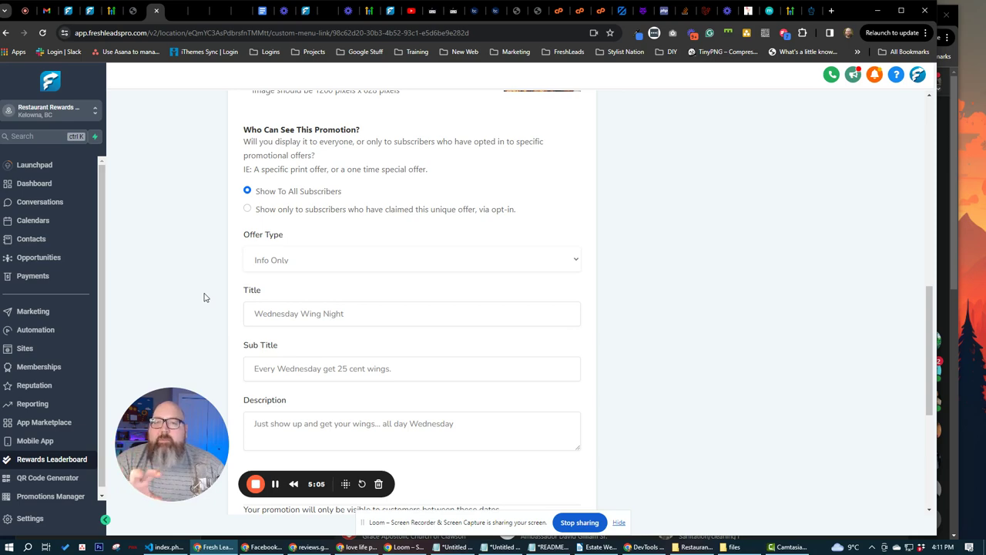
pyautogui.scroll(1, 204, 297)
pyautogui.scroll(6, 204, 296)
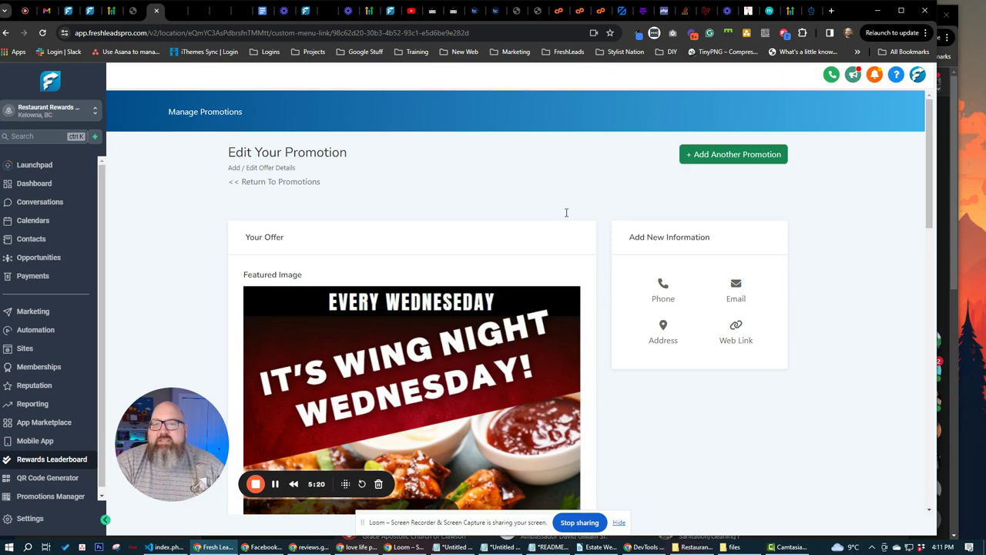
pyautogui.scroll(-10, 216, 234)
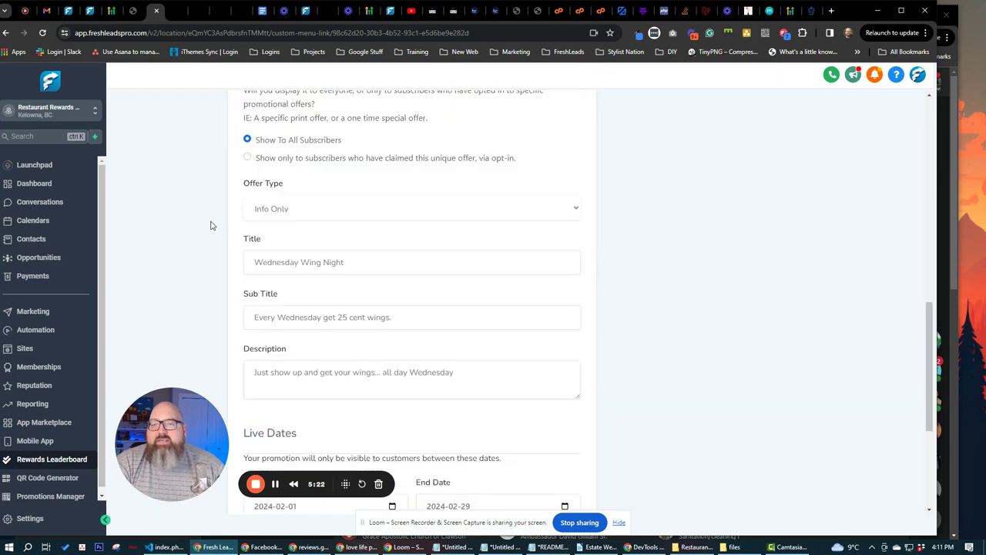
pyautogui.scroll(-2, 231, 262)
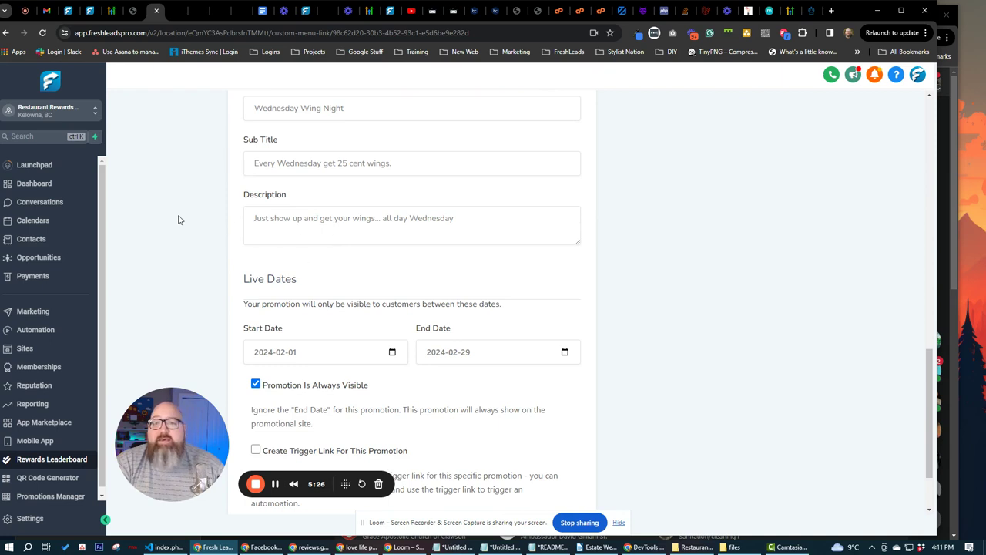
pyautogui.scroll(3, 187, 229)
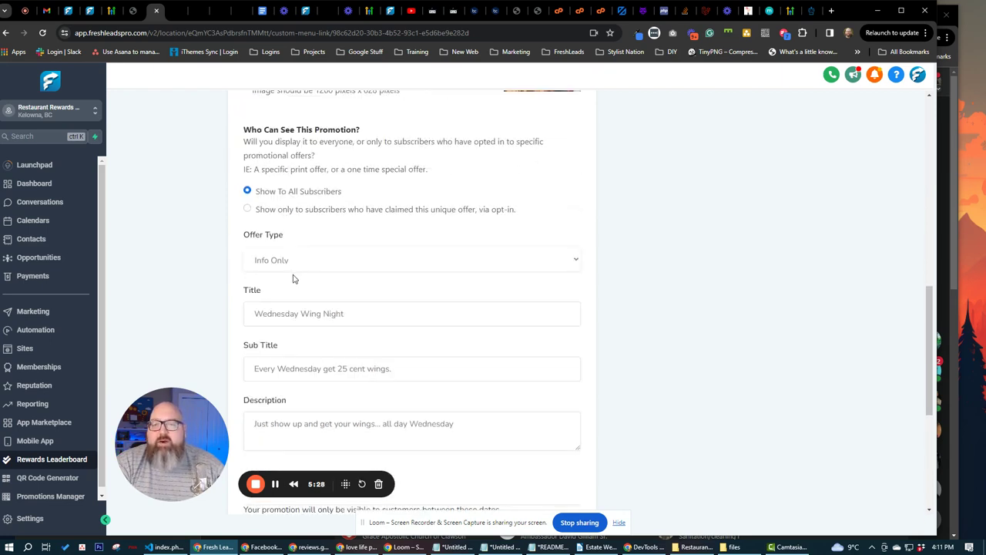
pyautogui.scroll(-2, 293, 278)
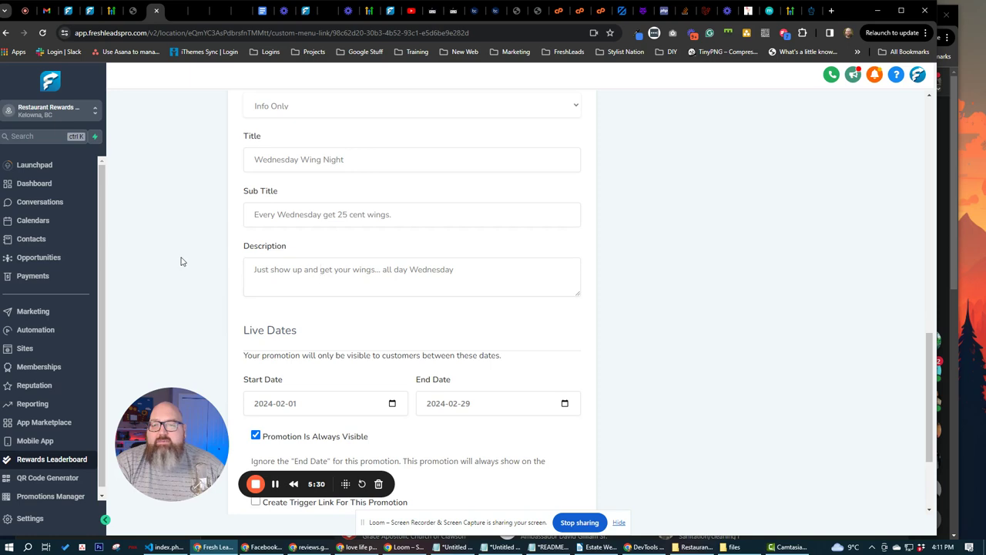
pyautogui.scroll(10, 209, 266)
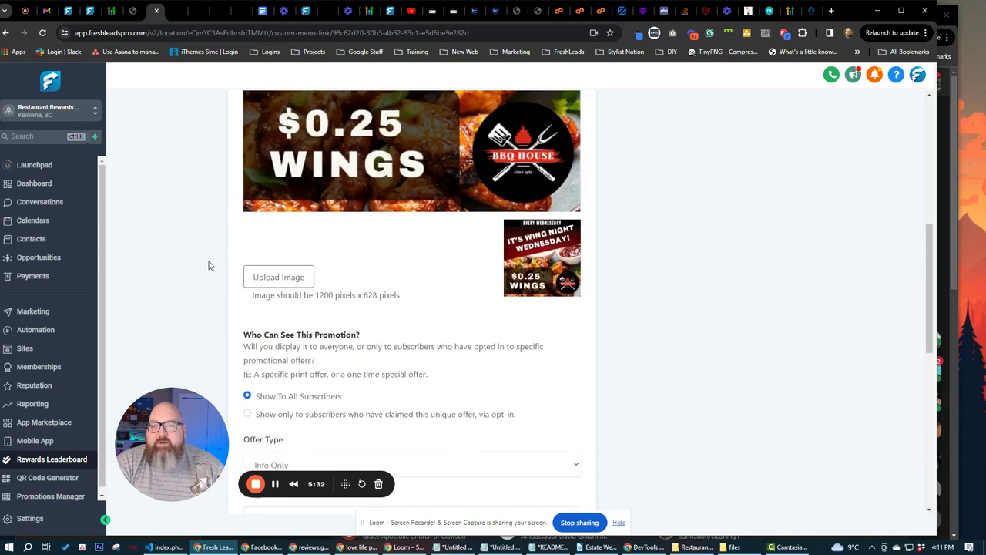
pyautogui.scroll(1, 209, 265)
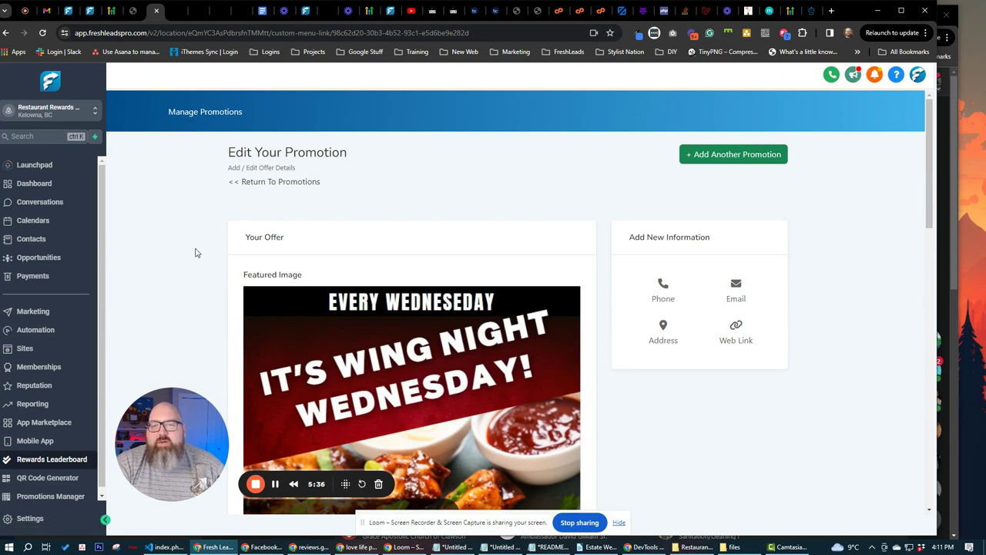
# Return to the promotions list and look at the restaurant's customer-facing promotions and rewards check-in pages
pyautogui.scroll(-4, 195, 251)
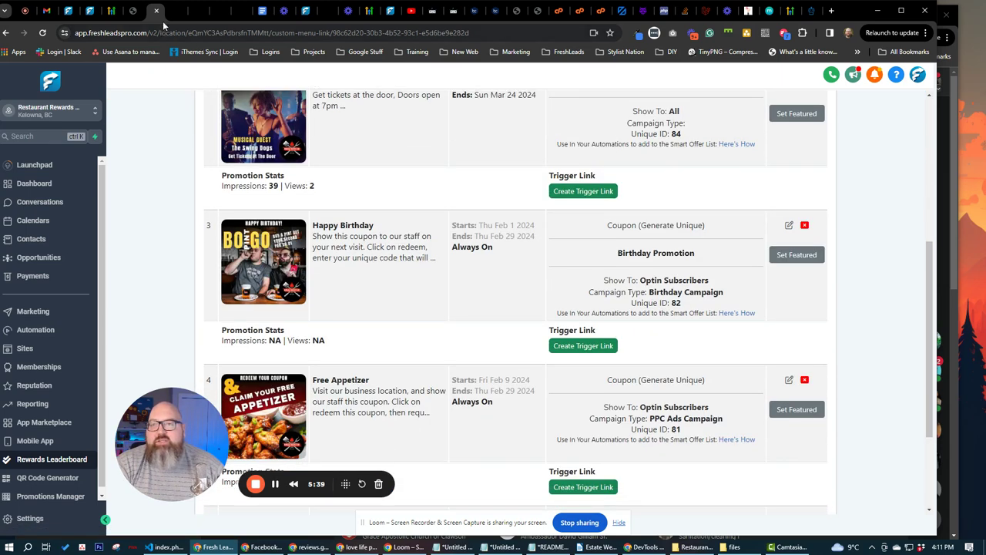
pyautogui.click(178, 11)
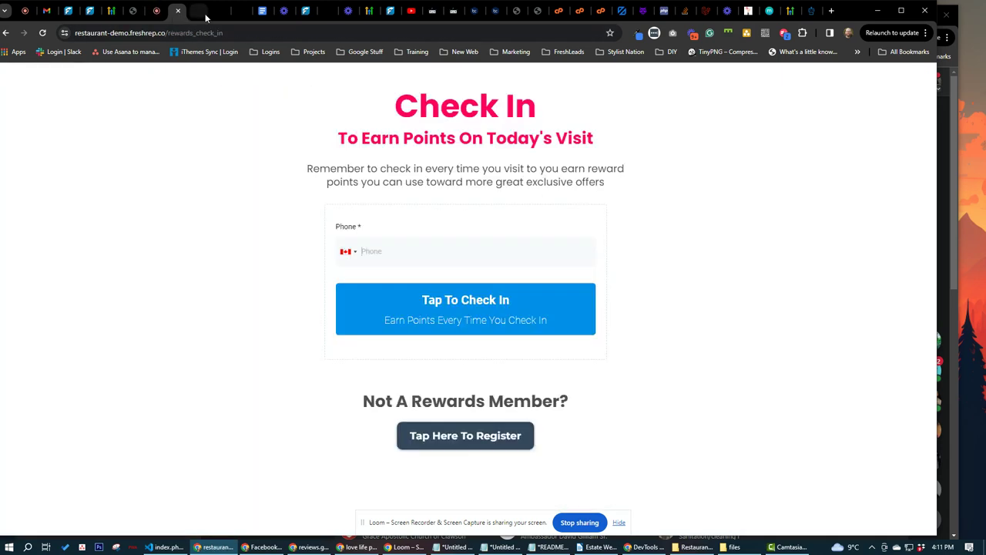
pyautogui.click(200, 11)
pyautogui.click(220, 13)
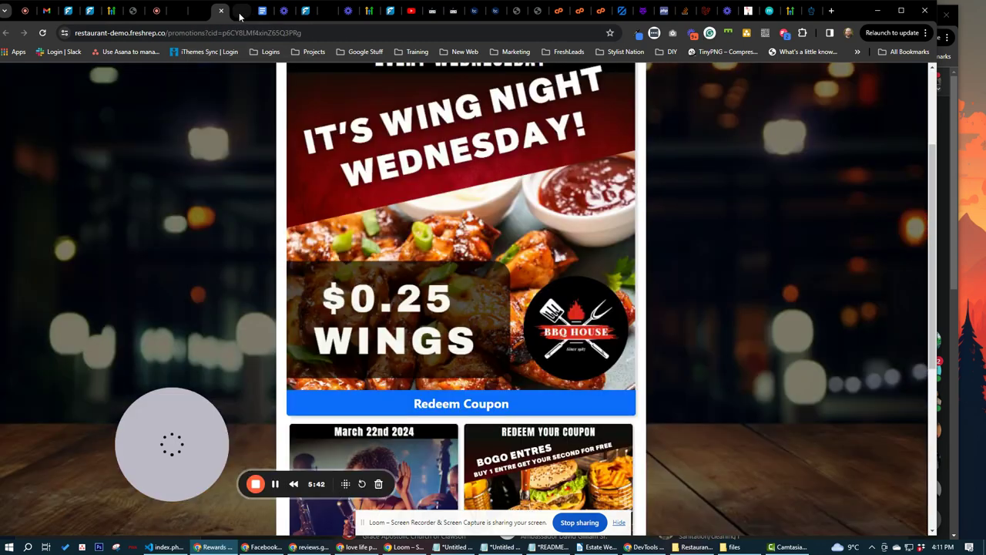
pyautogui.click(174, 13)
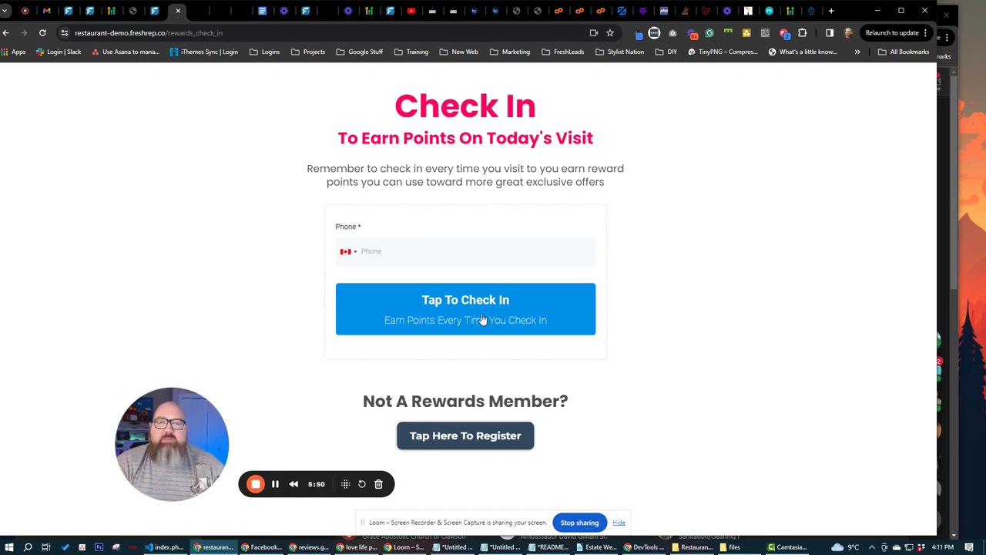
# Switch back to FreshLeads and open the automation workflow list to look through the workflows
pyautogui.click(154, 11)
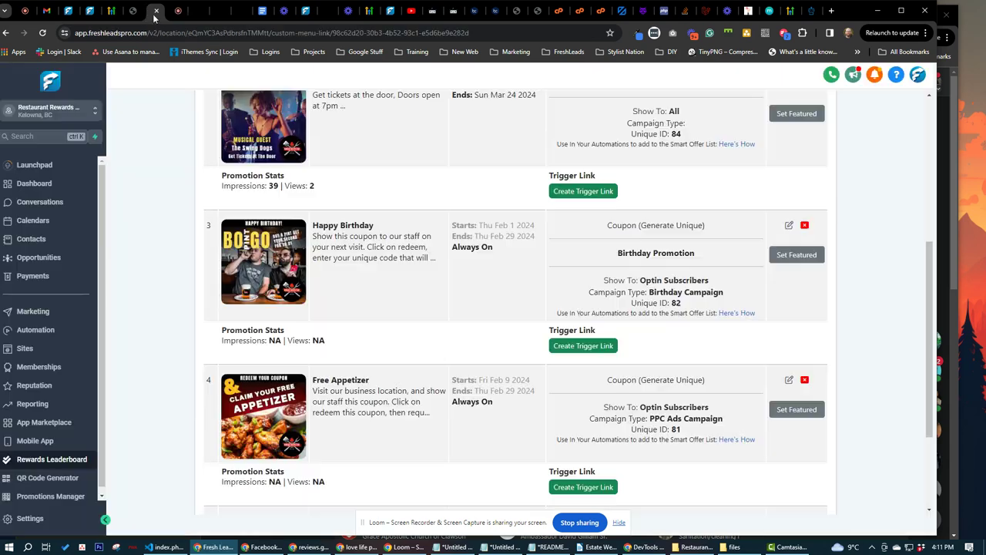
pyautogui.click(28, 331)
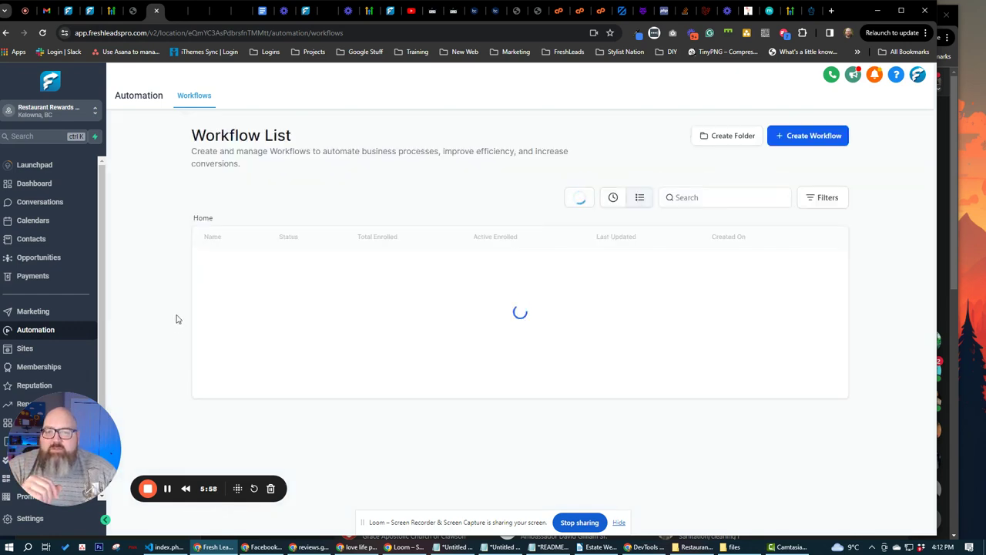
pyautogui.scroll(-3, 179, 290)
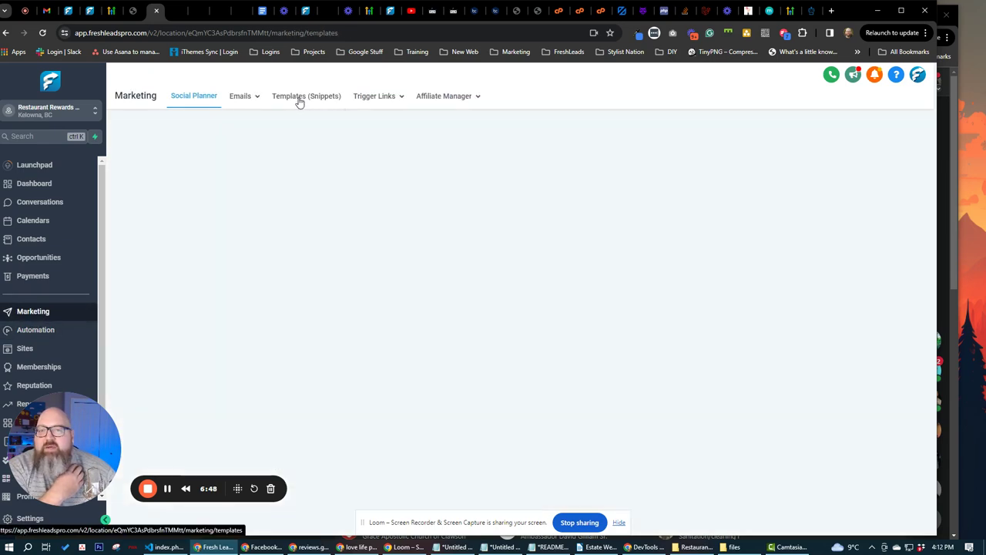
# Open the marketing message templates and look through the SMS and email snippets
pyautogui.click(299, 99)
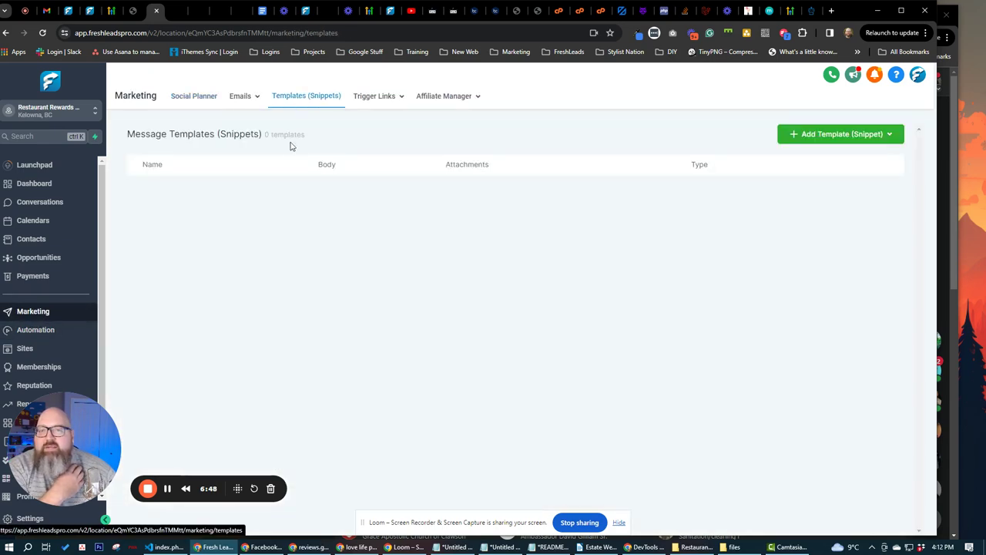
pyautogui.scroll(-10, 273, 249)
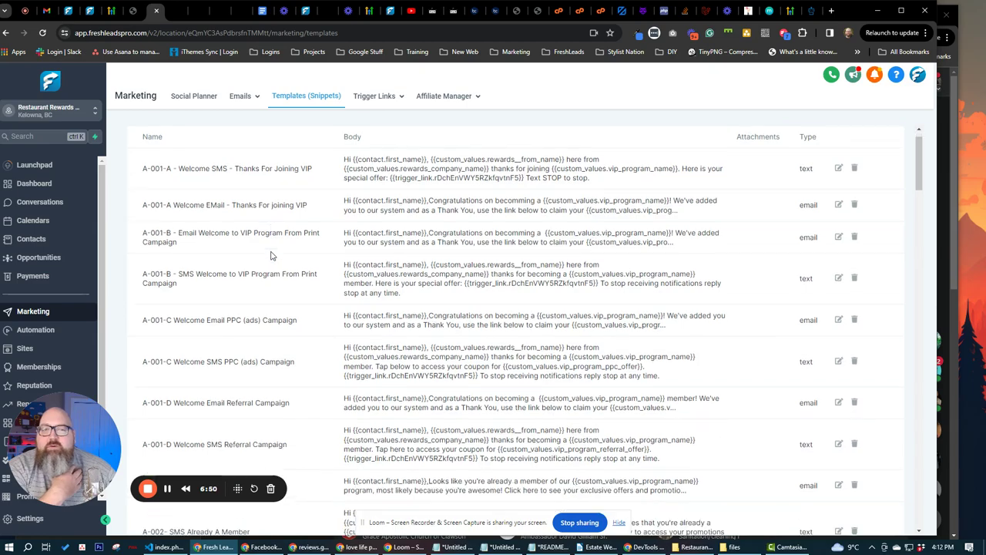
pyautogui.scroll(-15, 277, 246)
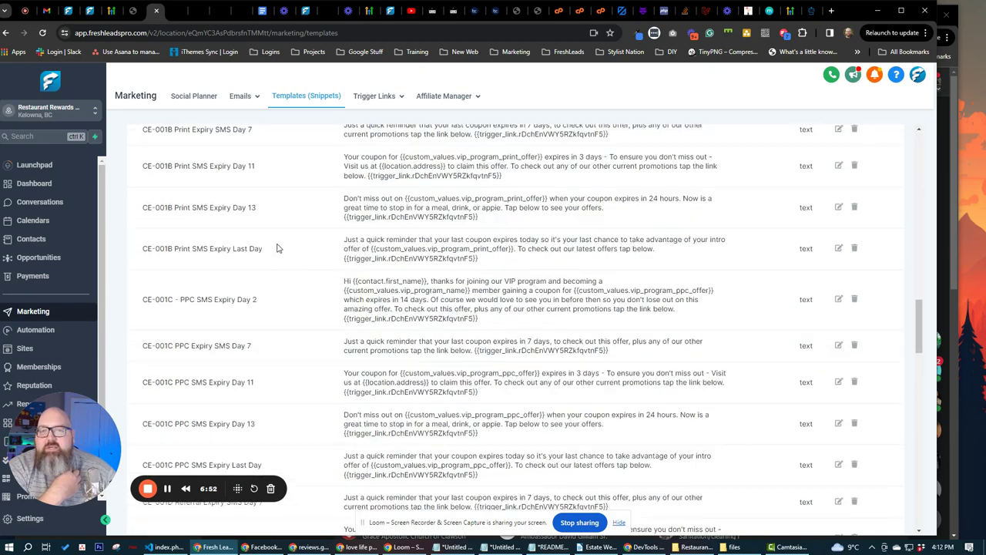
pyautogui.scroll(-10, 279, 246)
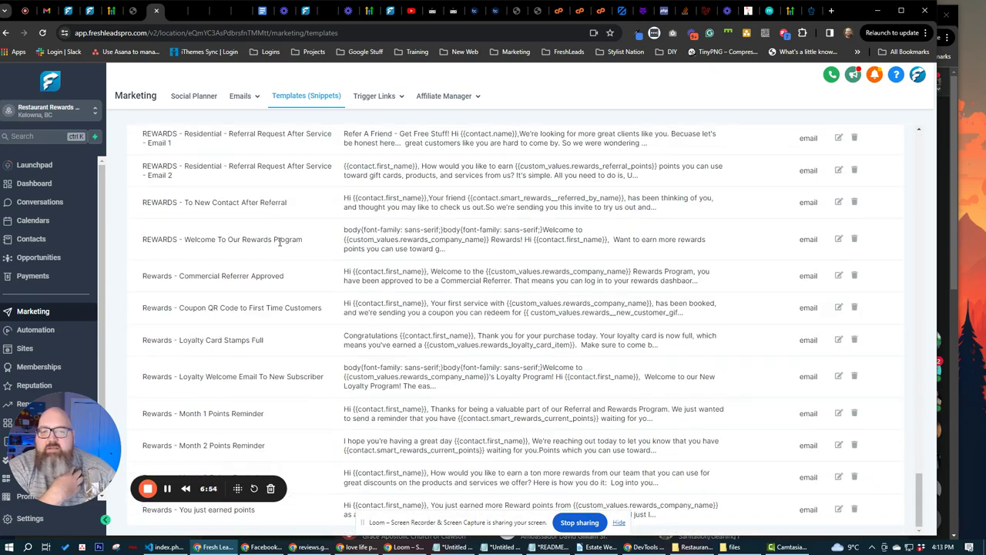
pyautogui.scroll(12, 281, 245)
pyautogui.scroll(15, 282, 245)
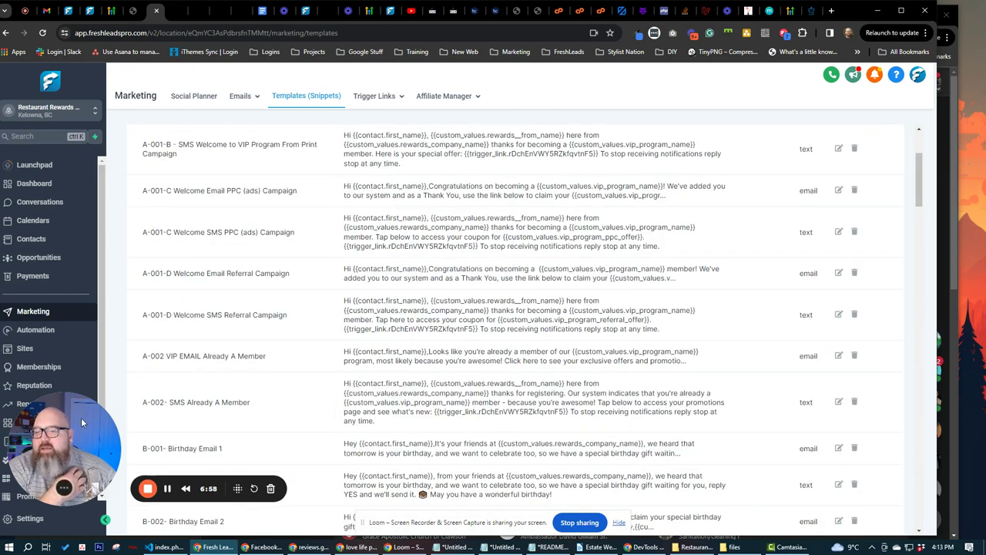
pyautogui.moveTo(81, 418); pyautogui.dragTo(100, 438)
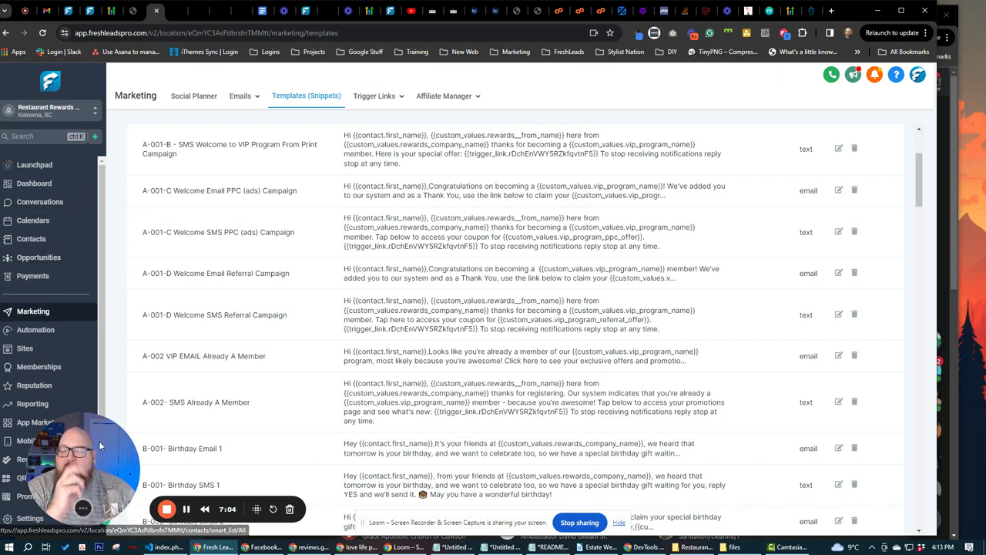
pyautogui.moveTo(97, 440); pyautogui.dragTo(86, 430)
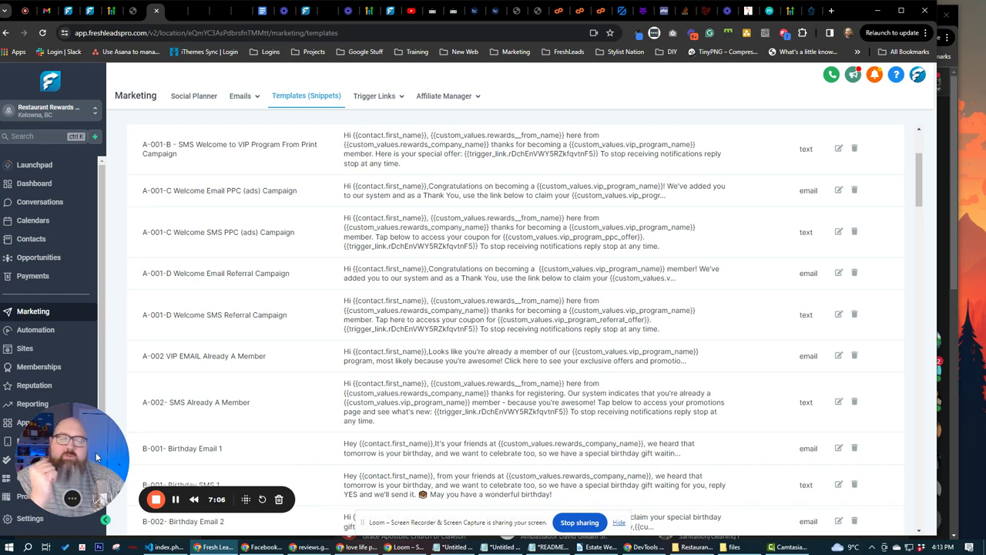